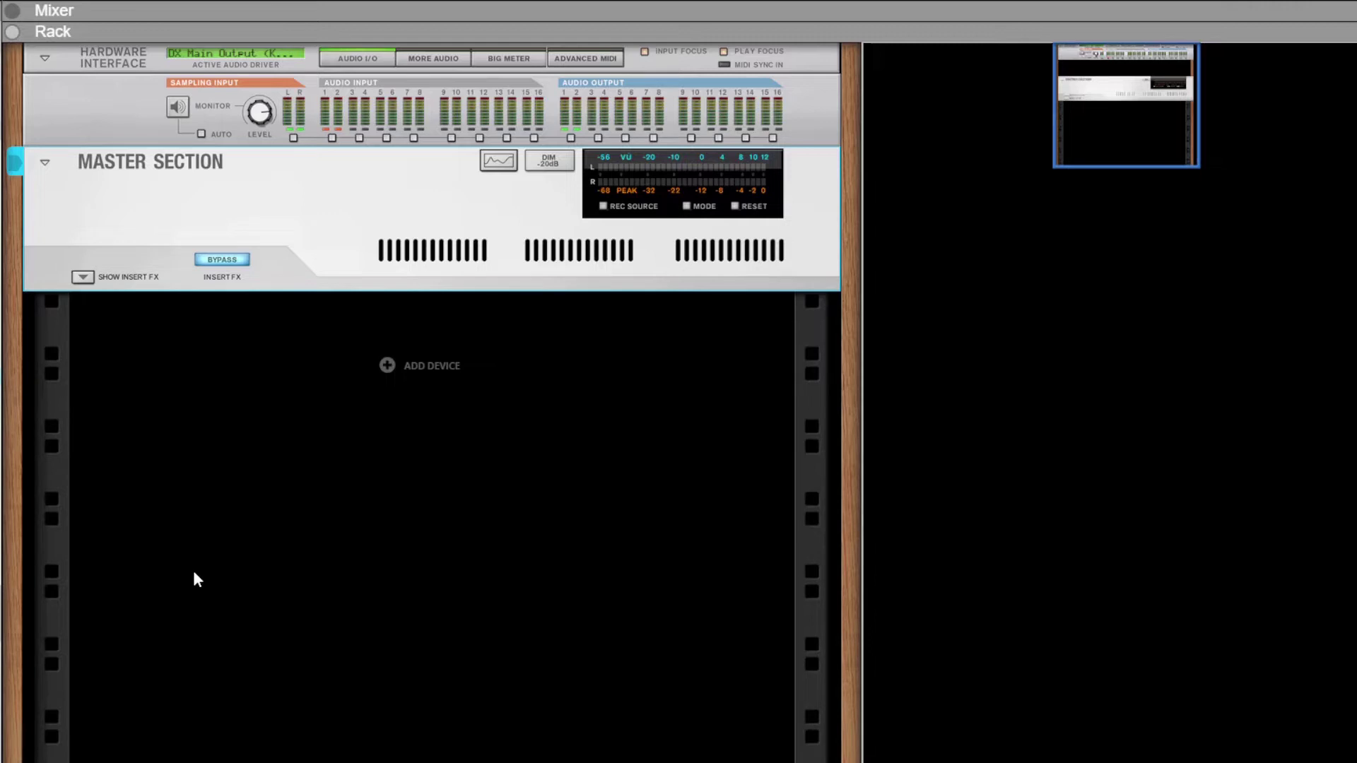
Put two chained 14-channel reMix mixers in a new Combinator and flip to the rear cabling.
drag(195, 573, 328, 456)
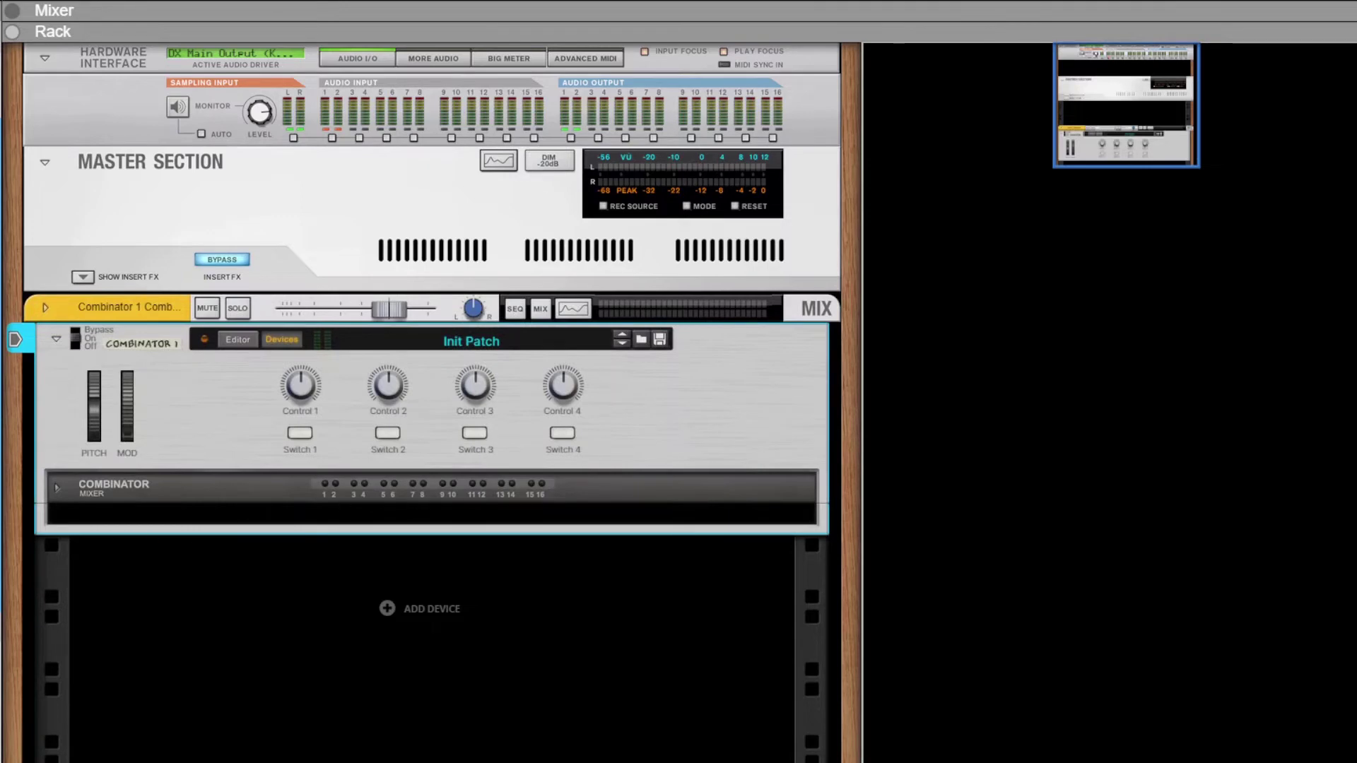
mouse_move(121, 530)
mouse_down()
mouse_move(212, 528)
mouse_move(191, 558)
mouse_move(226, 553)
mouse_up()
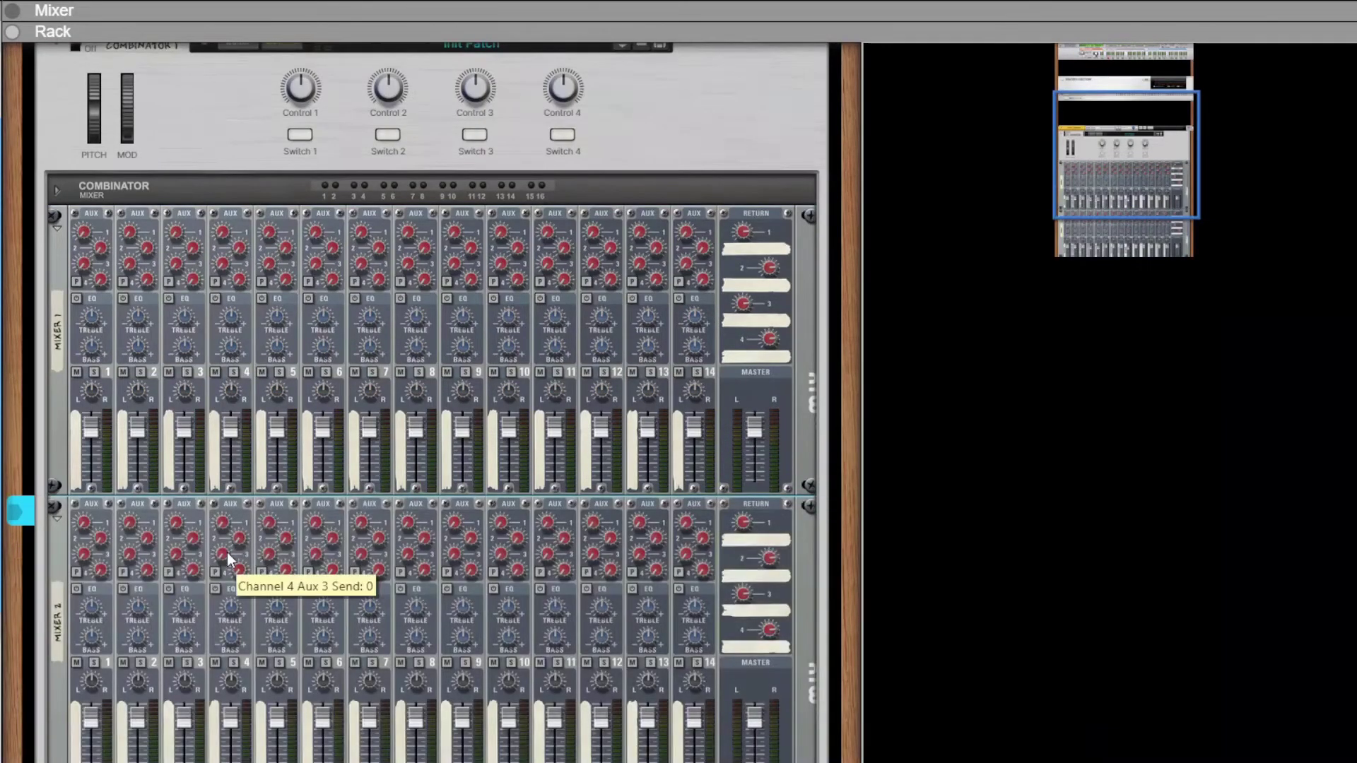
key(Tab)
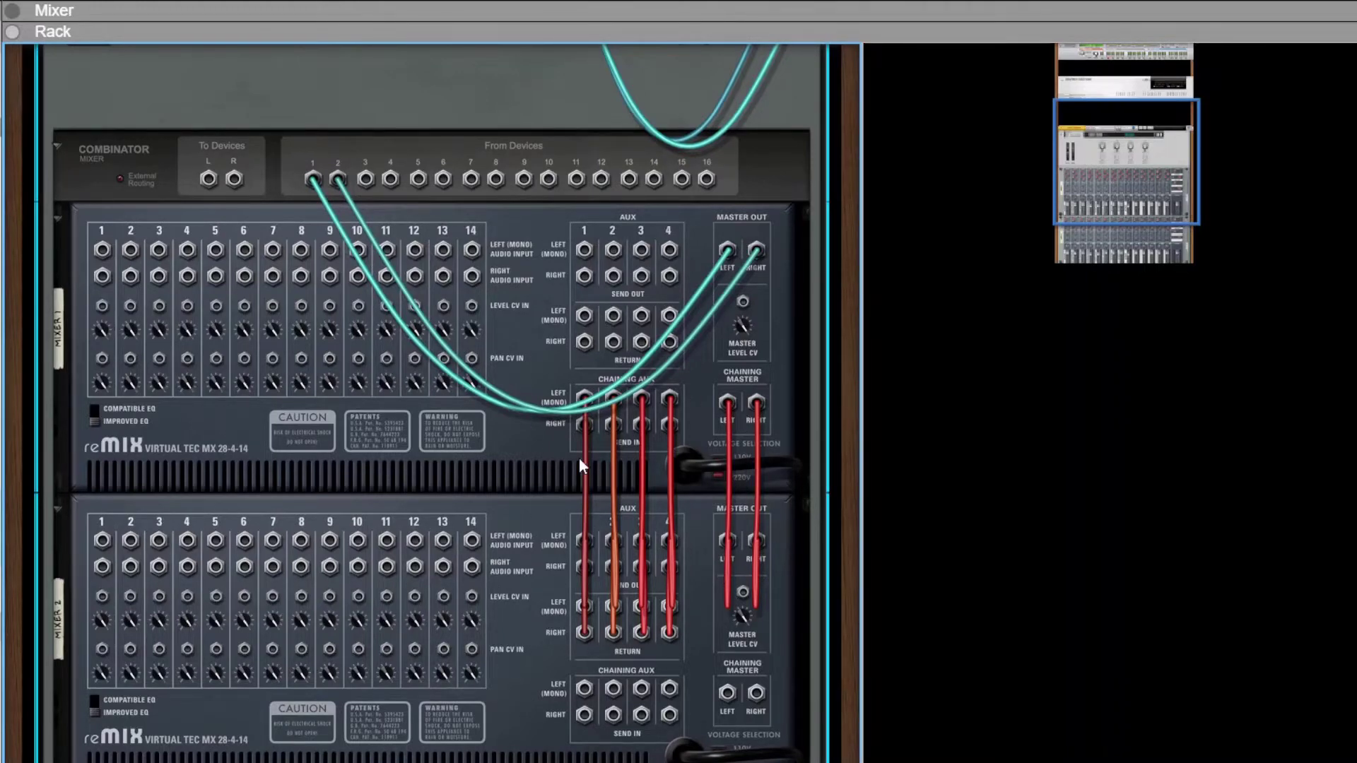
Add UMPF Club Drums and UMPF Retro Beats to the Combinator below the mixers.
scroll(576, 460, down, 3)
drag(576, 460, 441, 552)
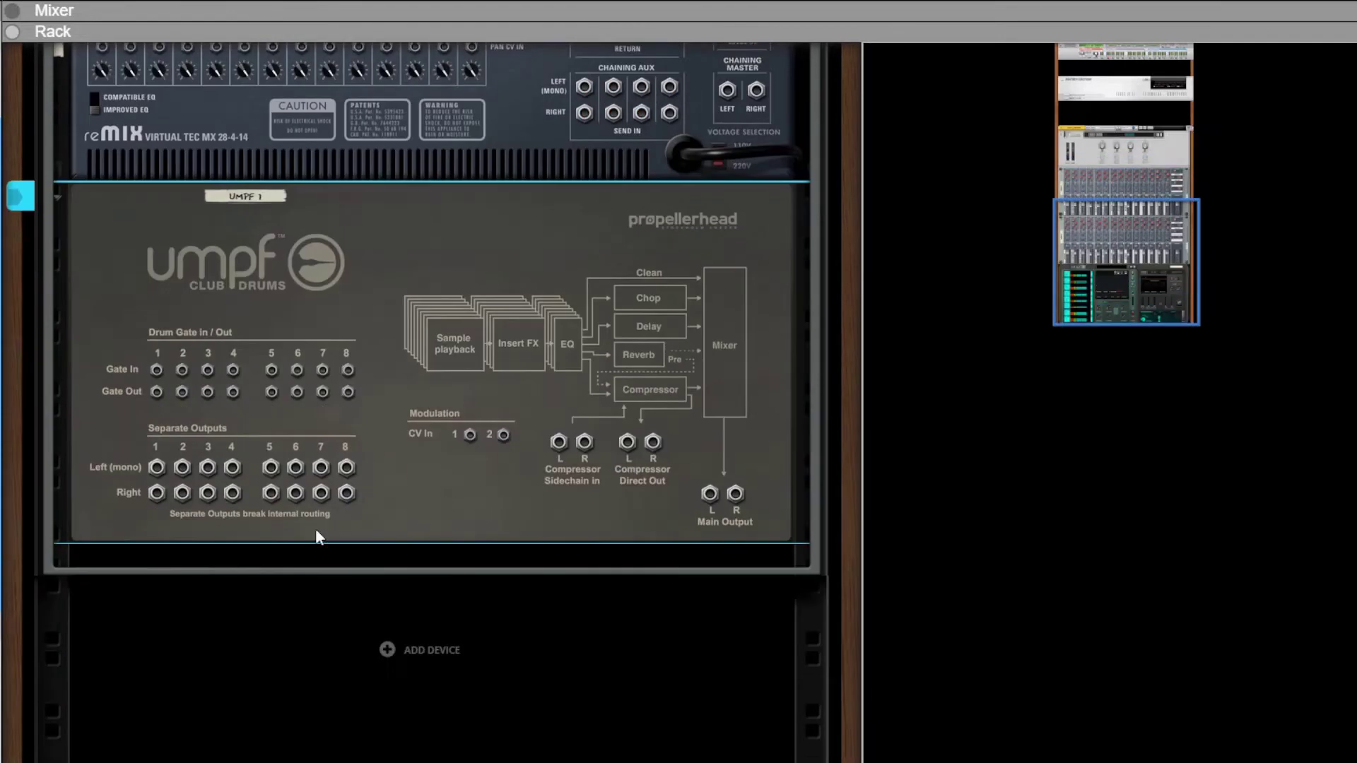
drag(39, 481, 536, 566)
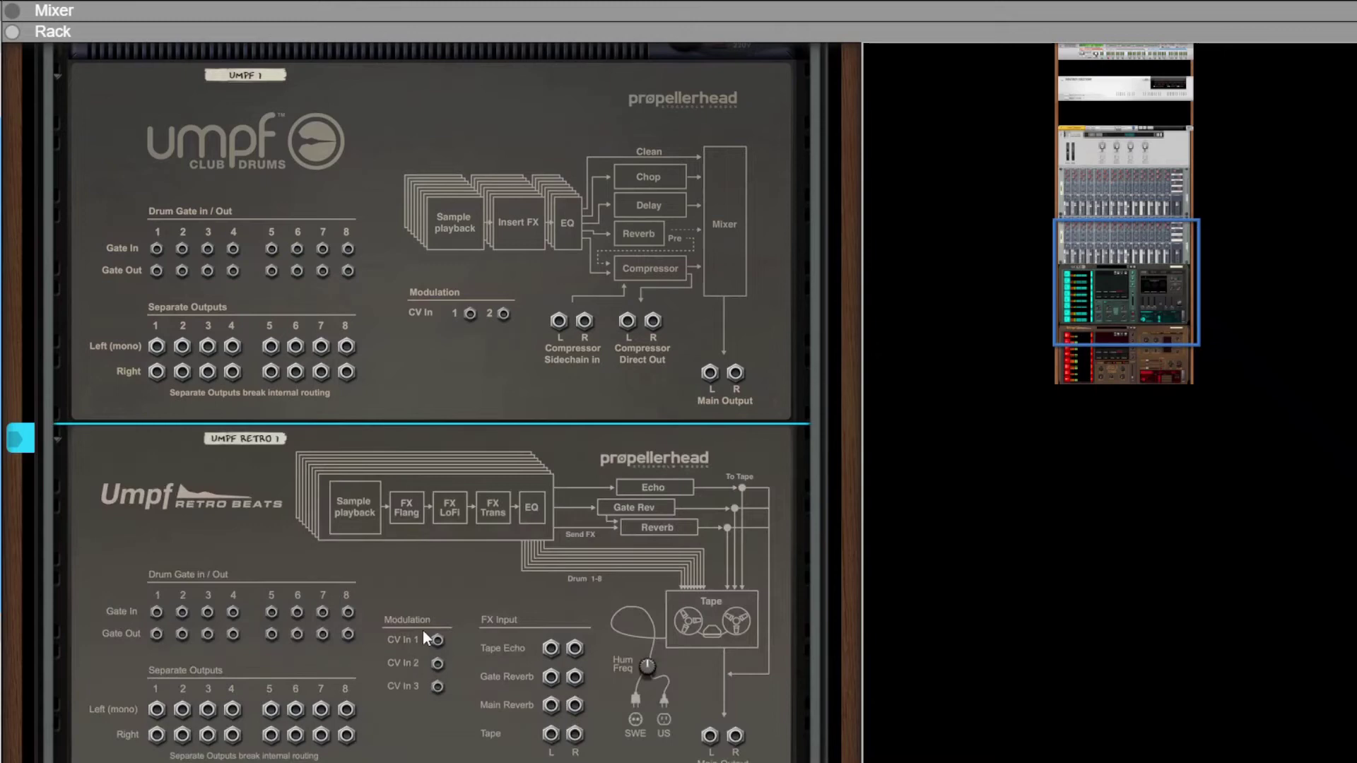
Fold Mixer 2 and cable UMPF Club Drums output 1 into Mixer 1 channel 1.
scroll(423, 632, up, 2)
scroll(423, 630, up, 4)
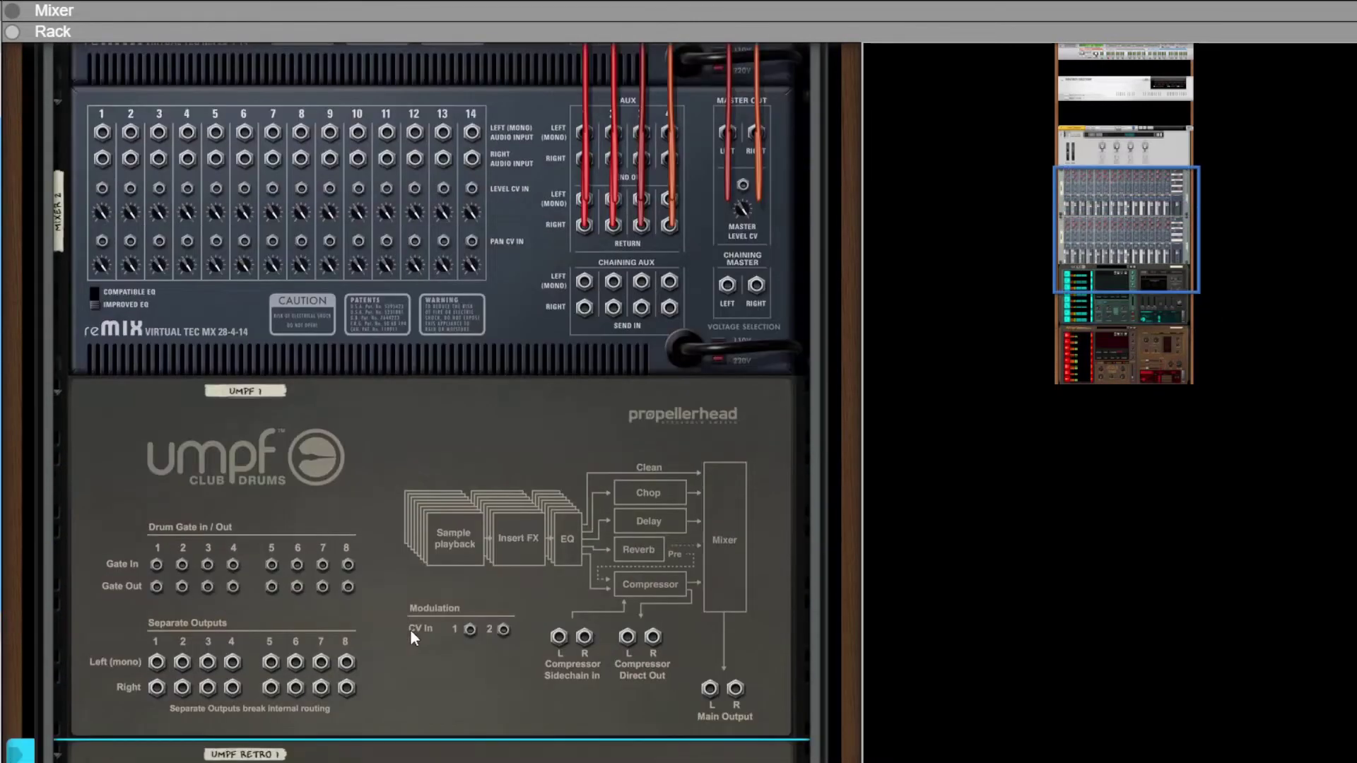
click(56, 164)
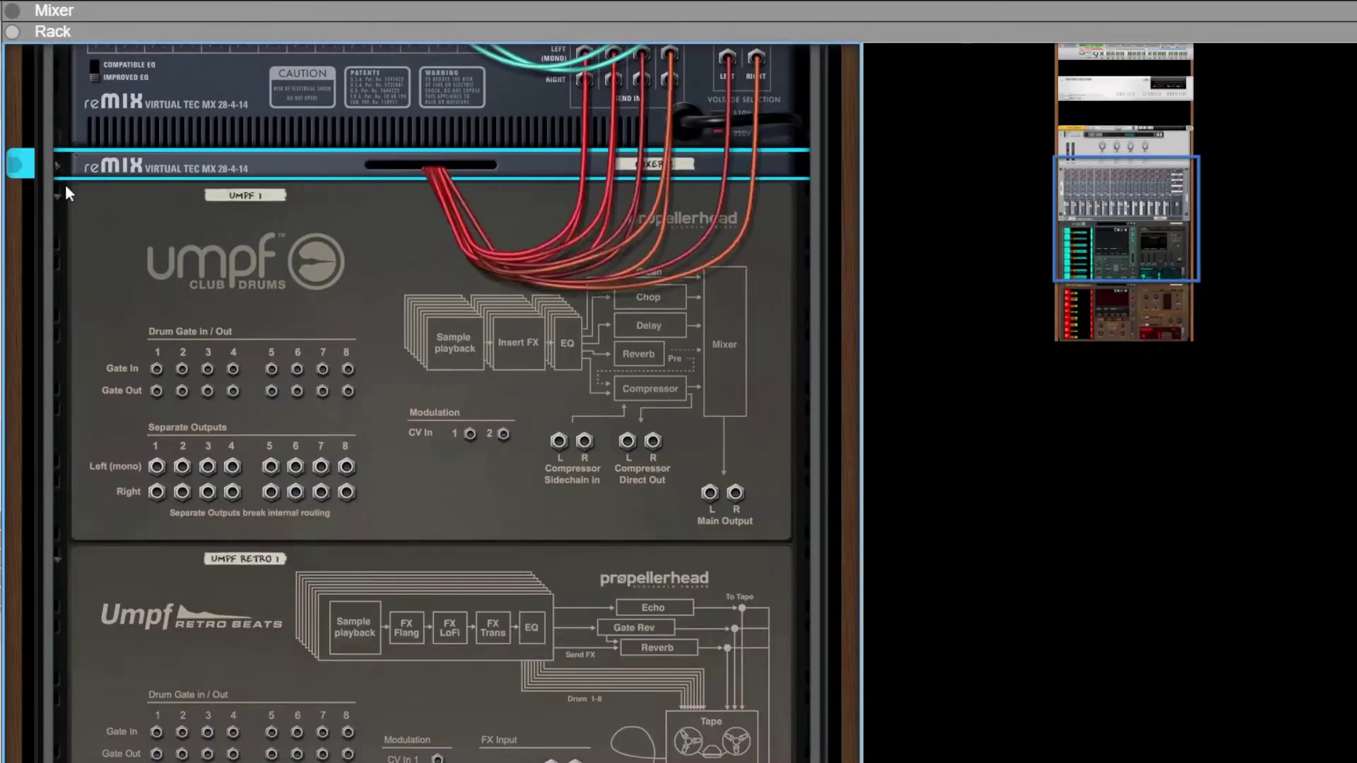
scroll(188, 410, up, 4)
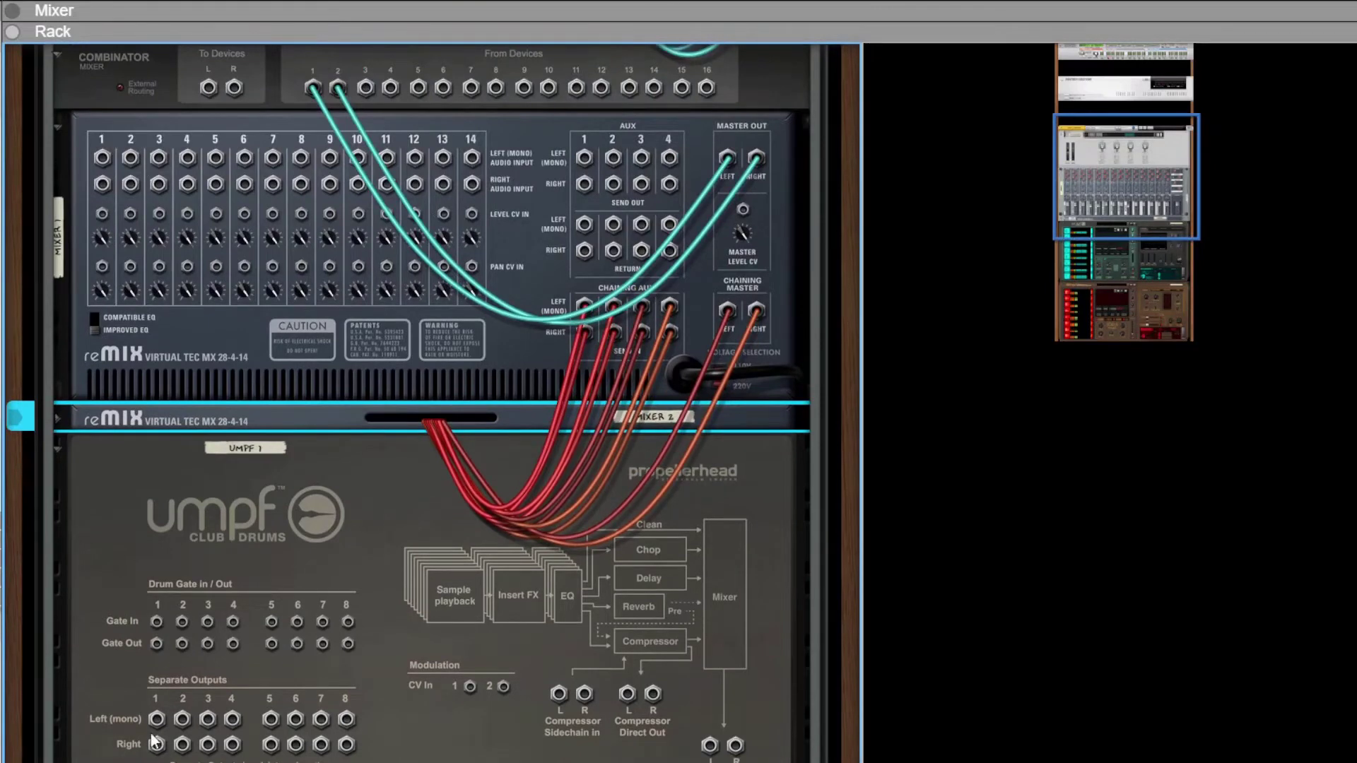
drag(154, 718, 347, 719)
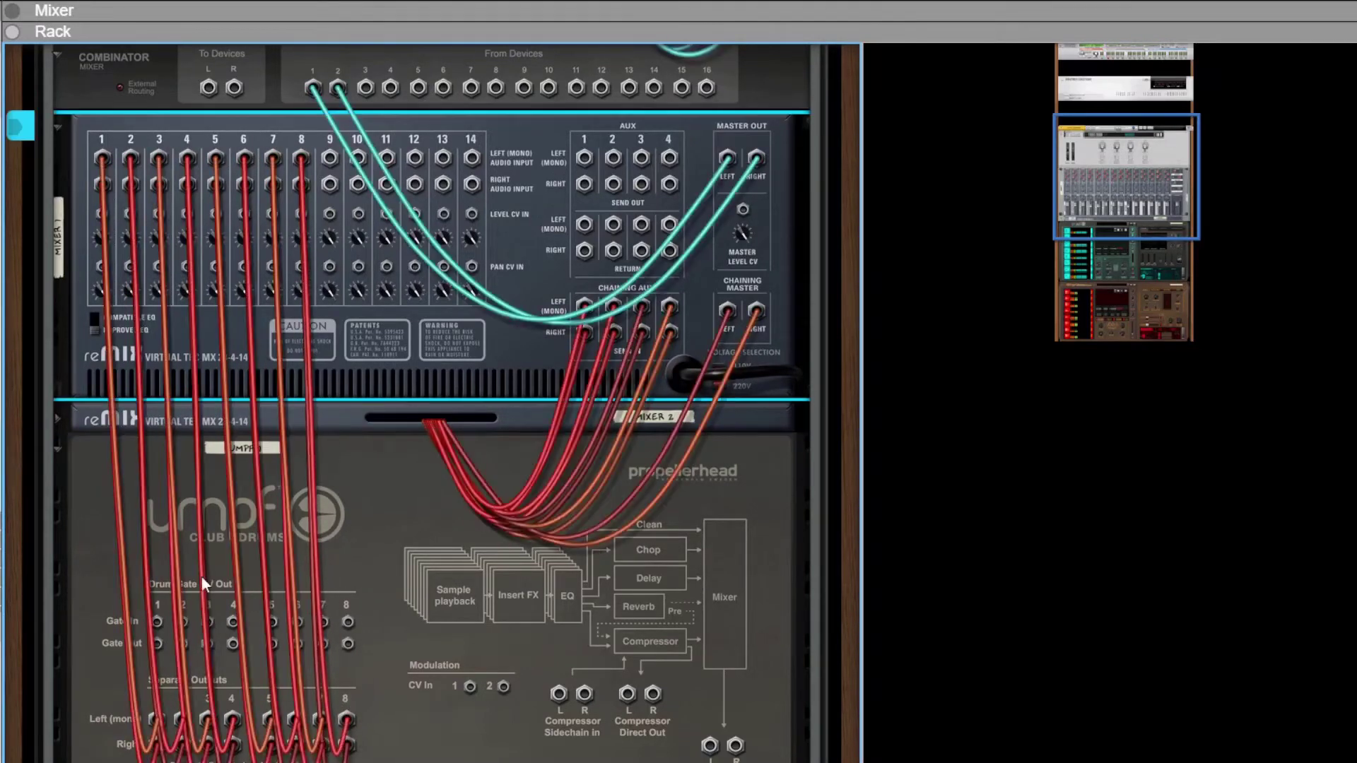
Collapse Club Drums and Mixer 1, expand Mixer 2, and cable Retro Beats' outputs into Mixer 2.
click(55, 447)
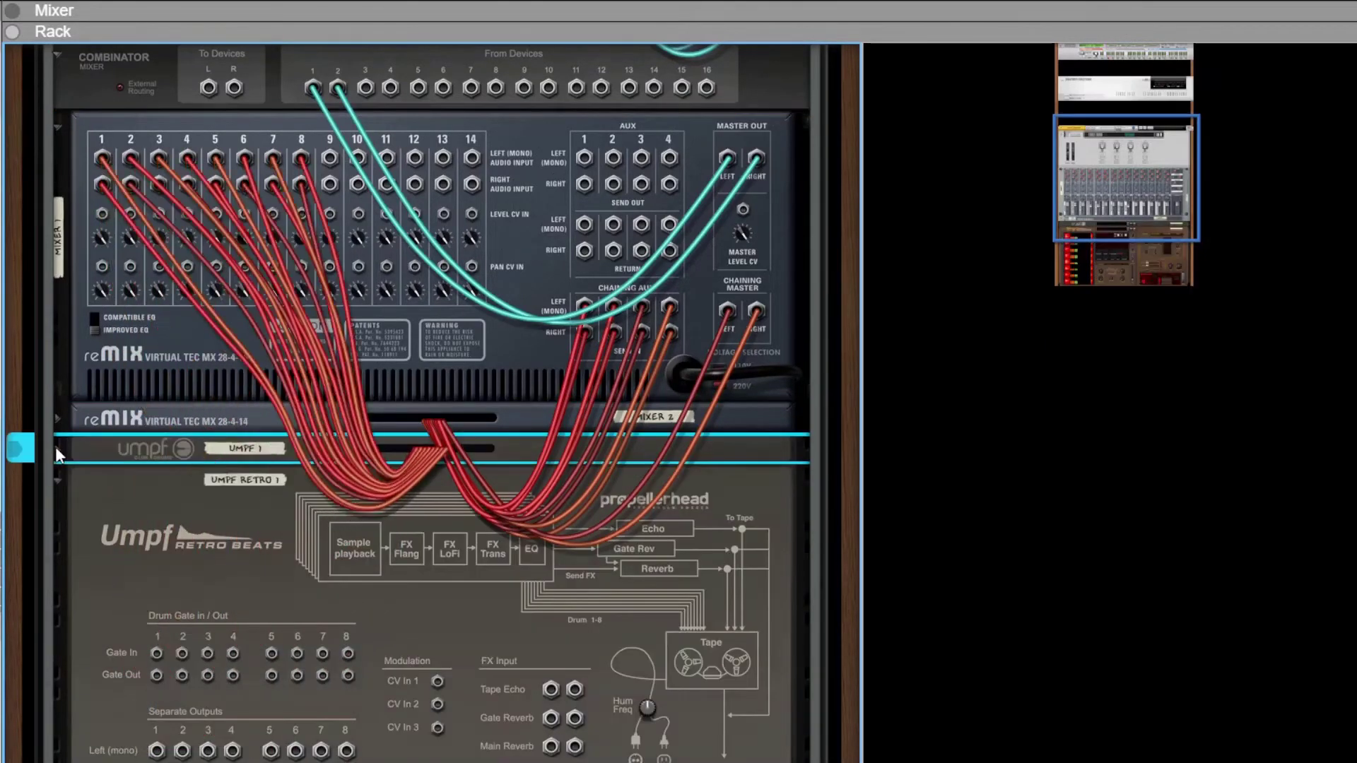
click(58, 128)
click(57, 160)
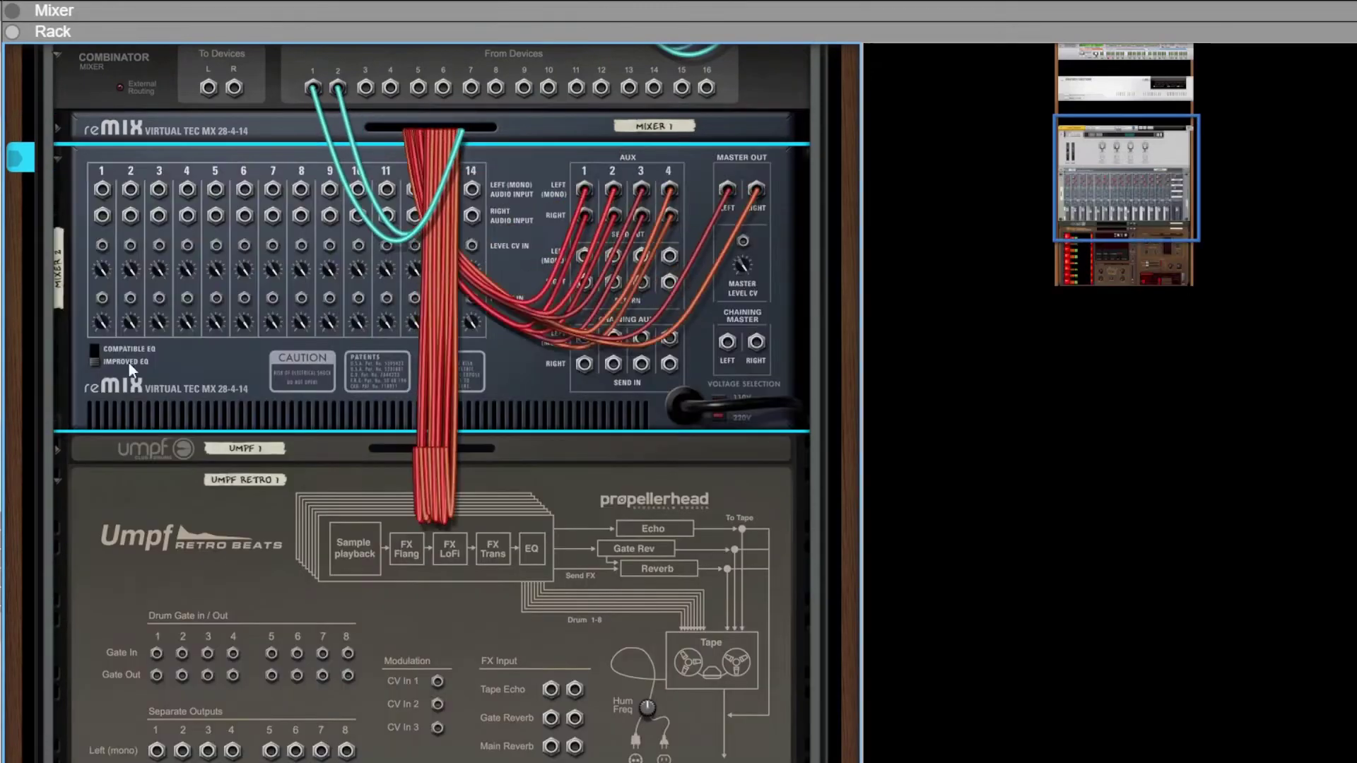
scroll(129, 363, down, 2)
drag(155, 694, 439, 495)
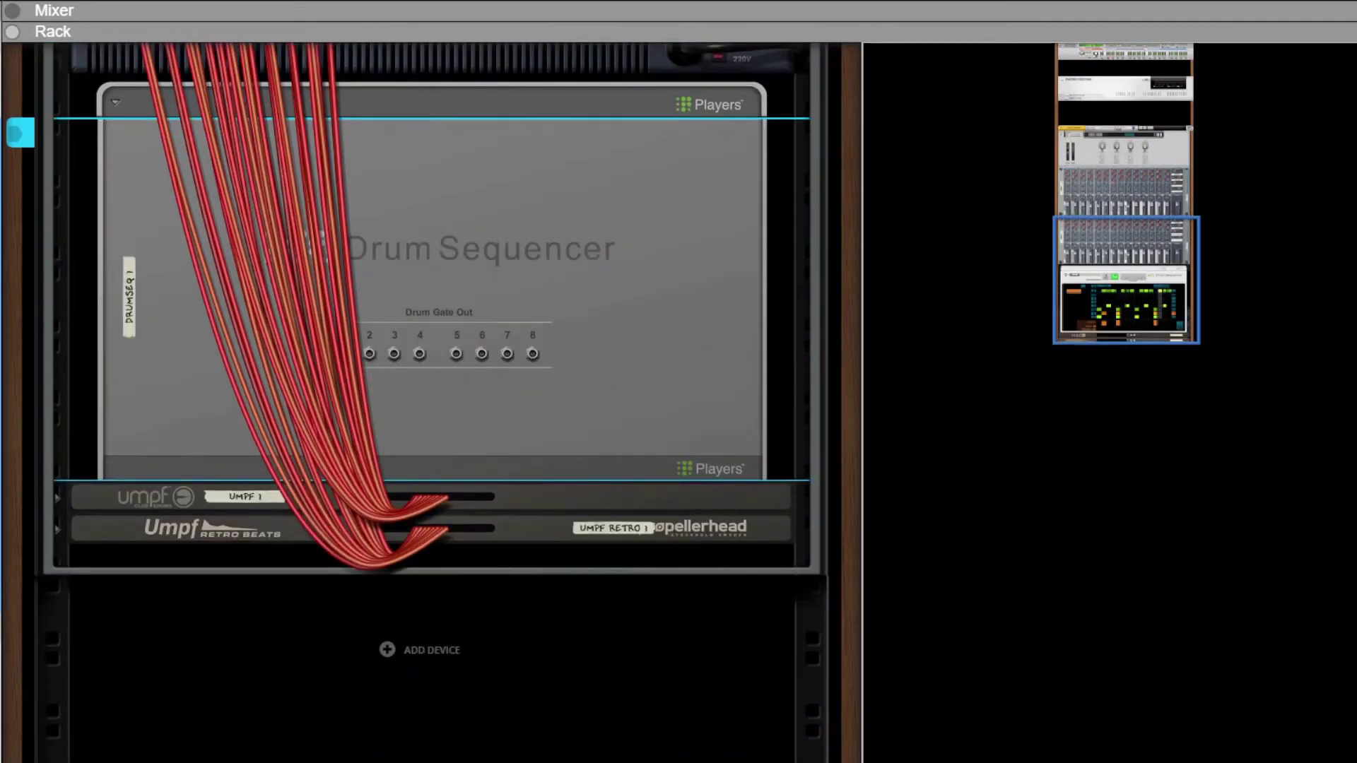
Drop a second Drum Sequencer below the first and place LaunchEon above Mixer 1 in Combinator 1.
drag(433, 570, 431, 510)
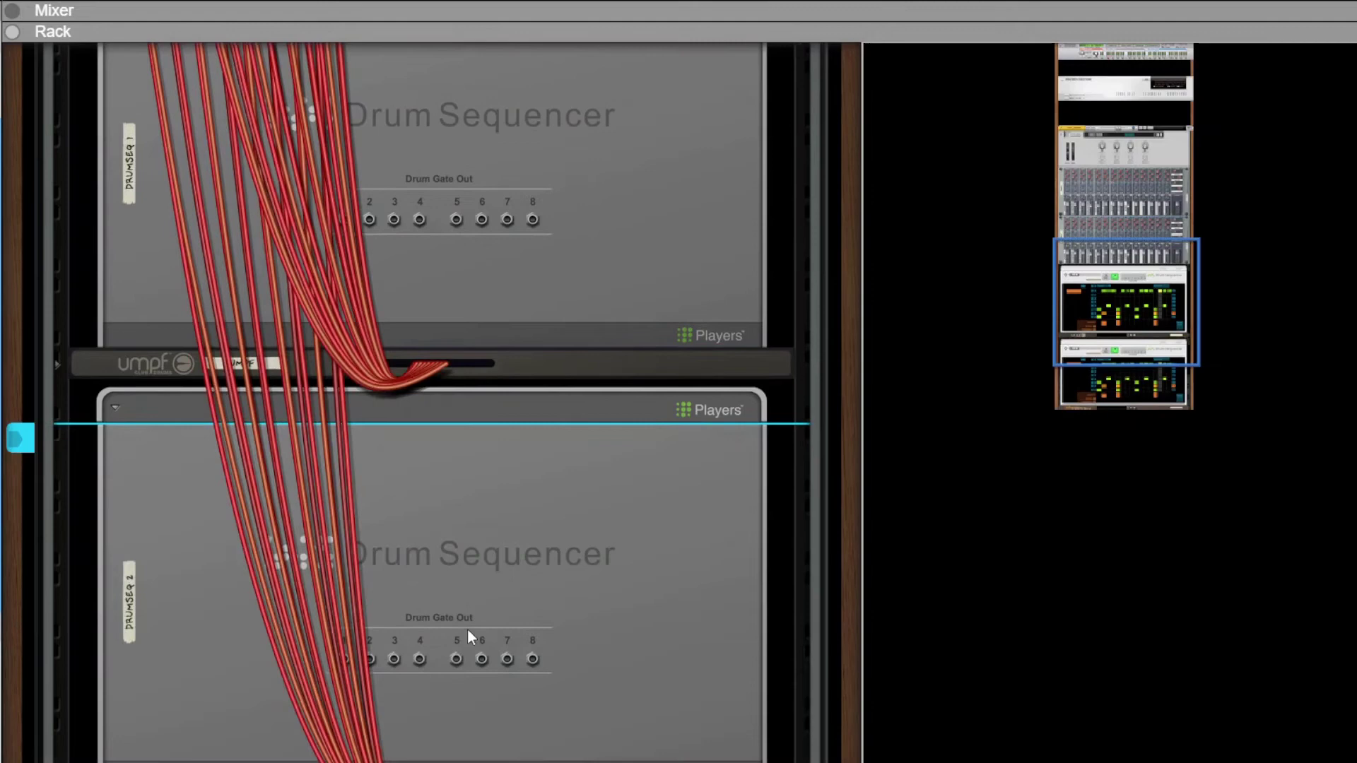
scroll(468, 637, up, 10)
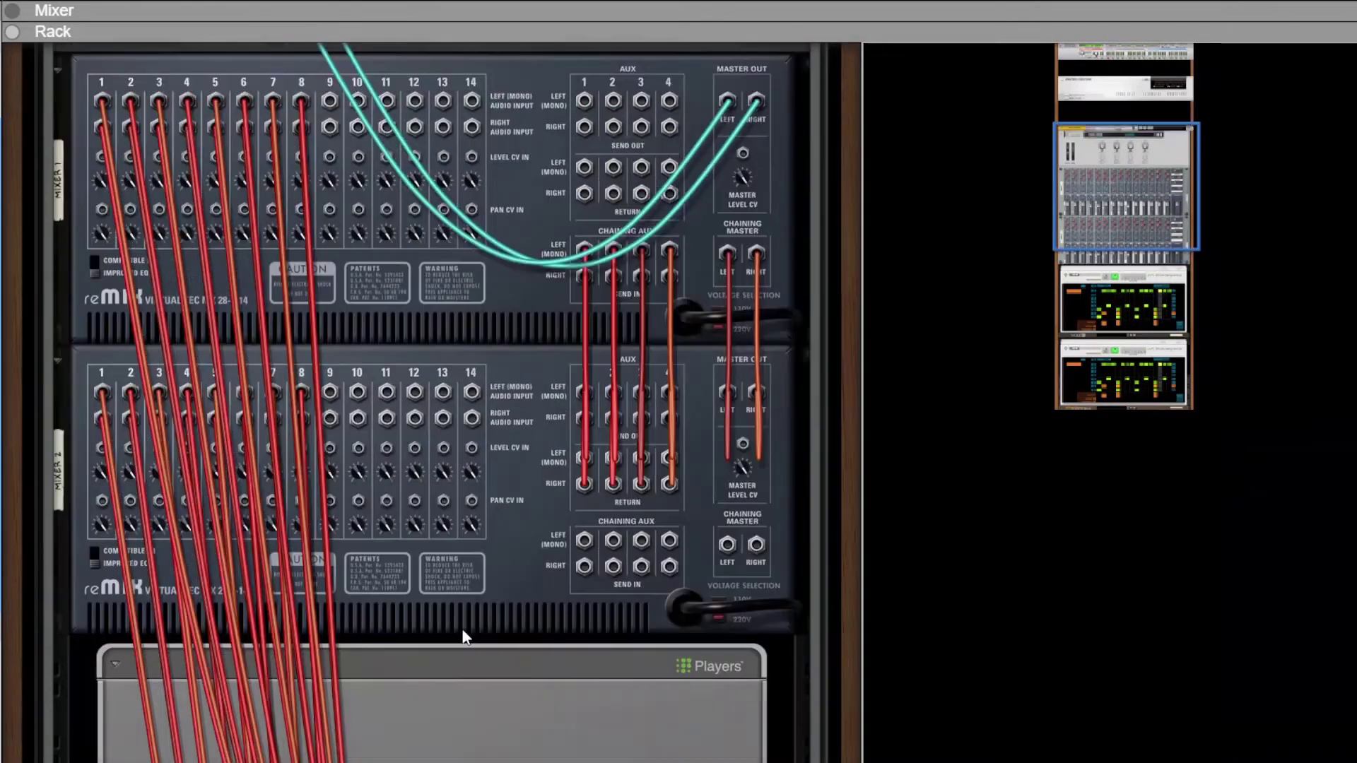
scroll(464, 636, up, 3)
mouse_move(466, 636)
mouse_down()
mouse_move(423, 233)
mouse_move(451, 198)
mouse_up()
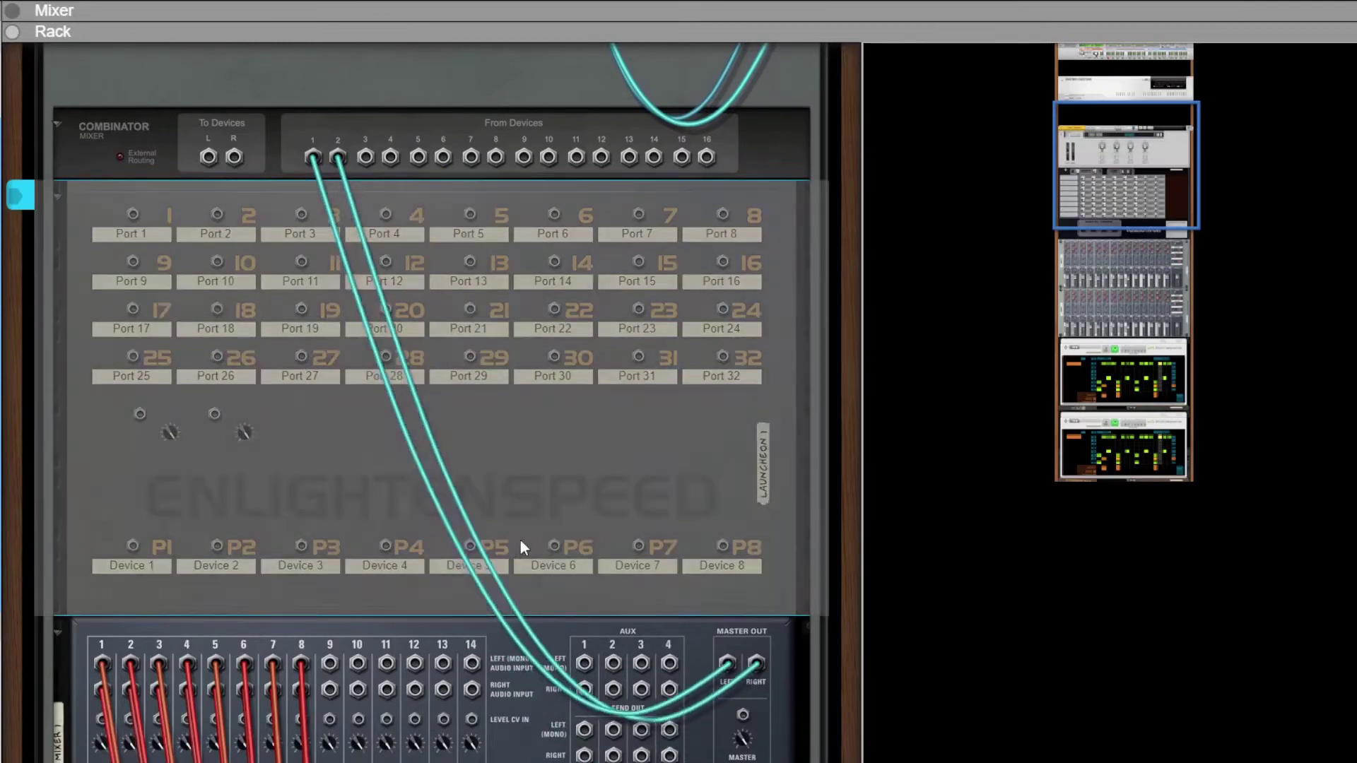
scroll(107, 246, down, 3)
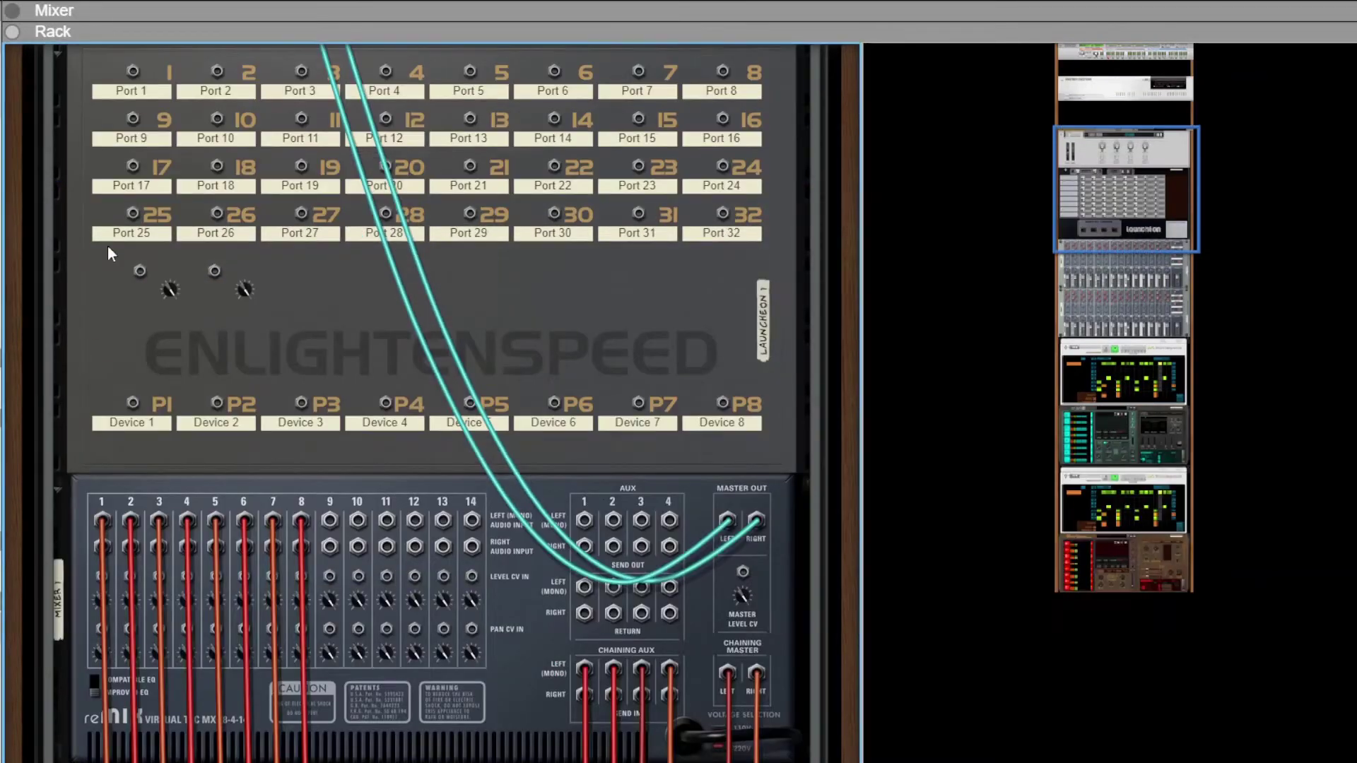
Cable LaunchEon Ports 1–8 into Mixer 1's channel CV inputs.
drag(133, 69, 217, 93)
drag(301, 93, 385, 92)
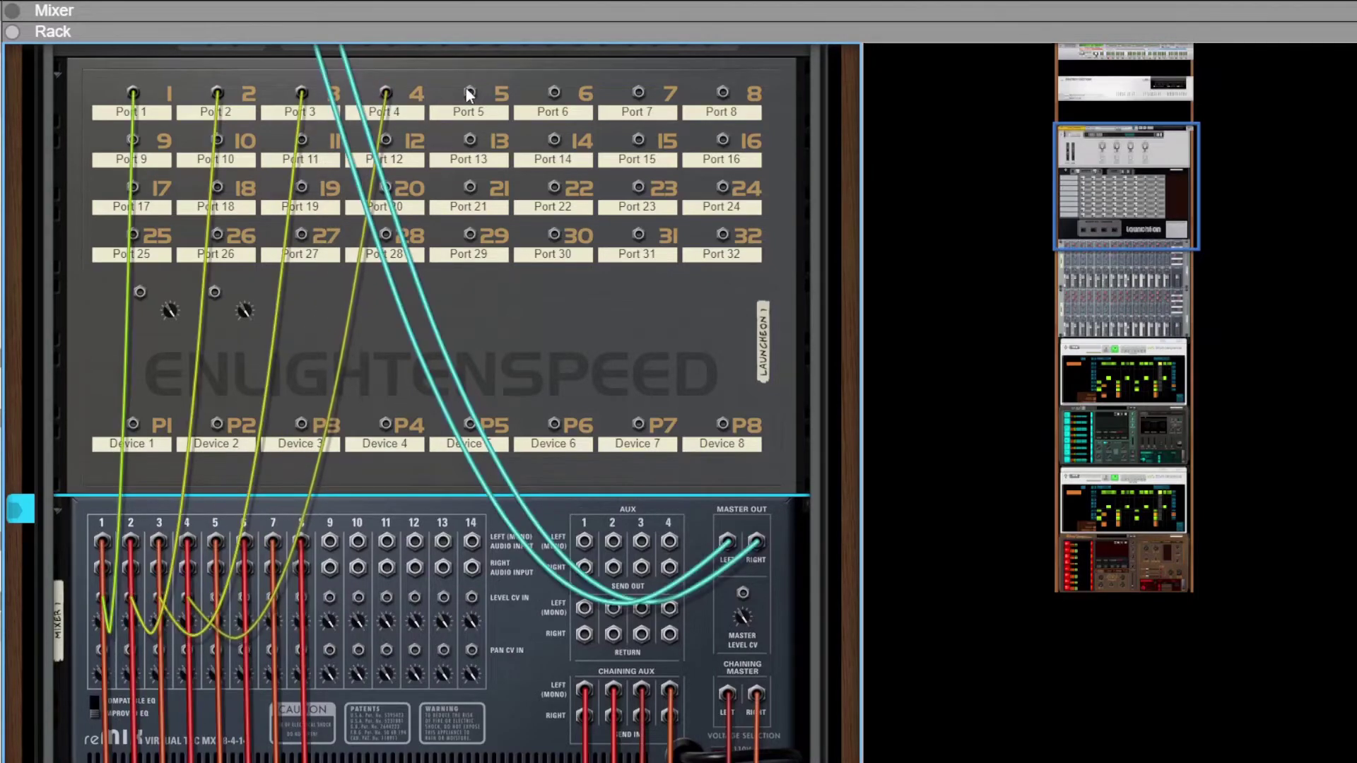
mouse_move(469, 93)
mouse_down()
mouse_move(470, 202)
mouse_move(216, 597)
mouse_move(495, 232)
mouse_move(555, 93)
mouse_up()
drag(638, 96, 723, 92)
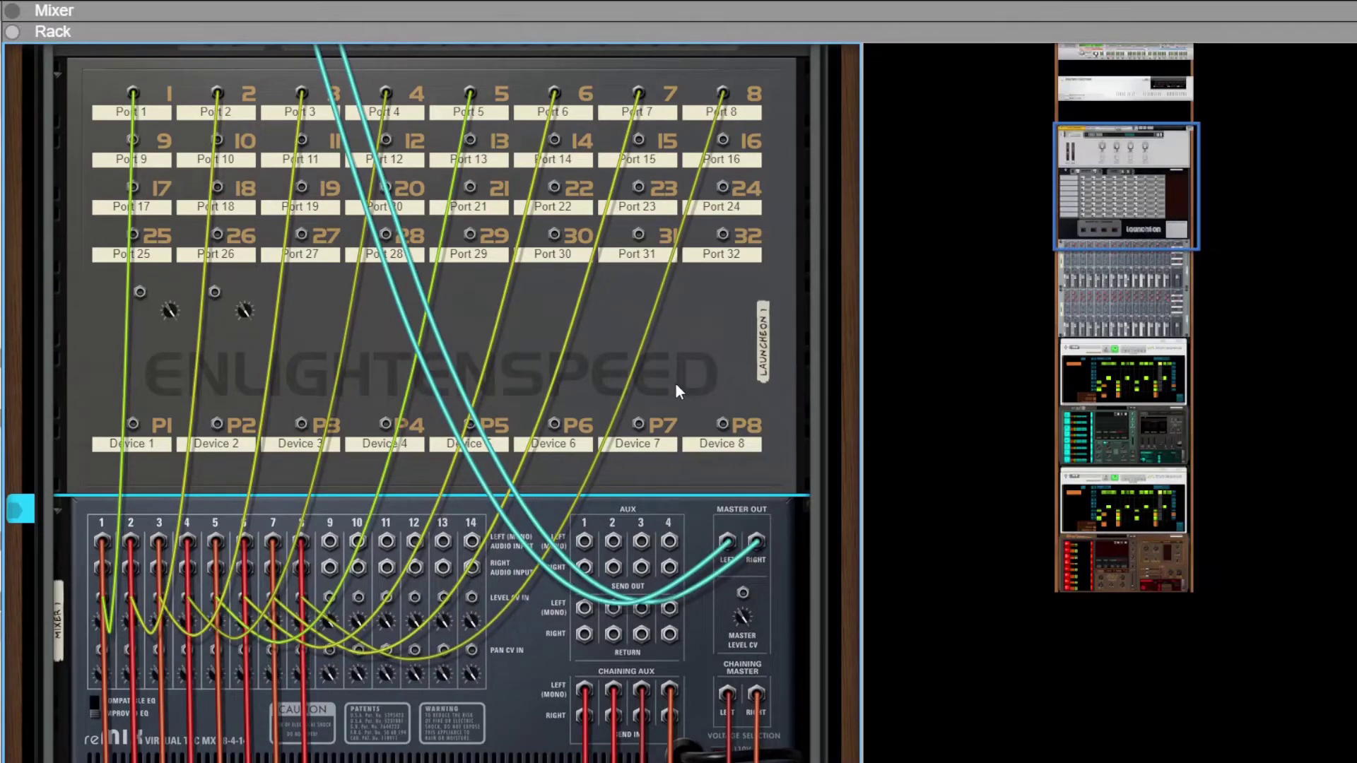
Fold Mixer 1 and patch LaunchEon Ports 9–16 into Mixer 2's channels.
click(57, 510)
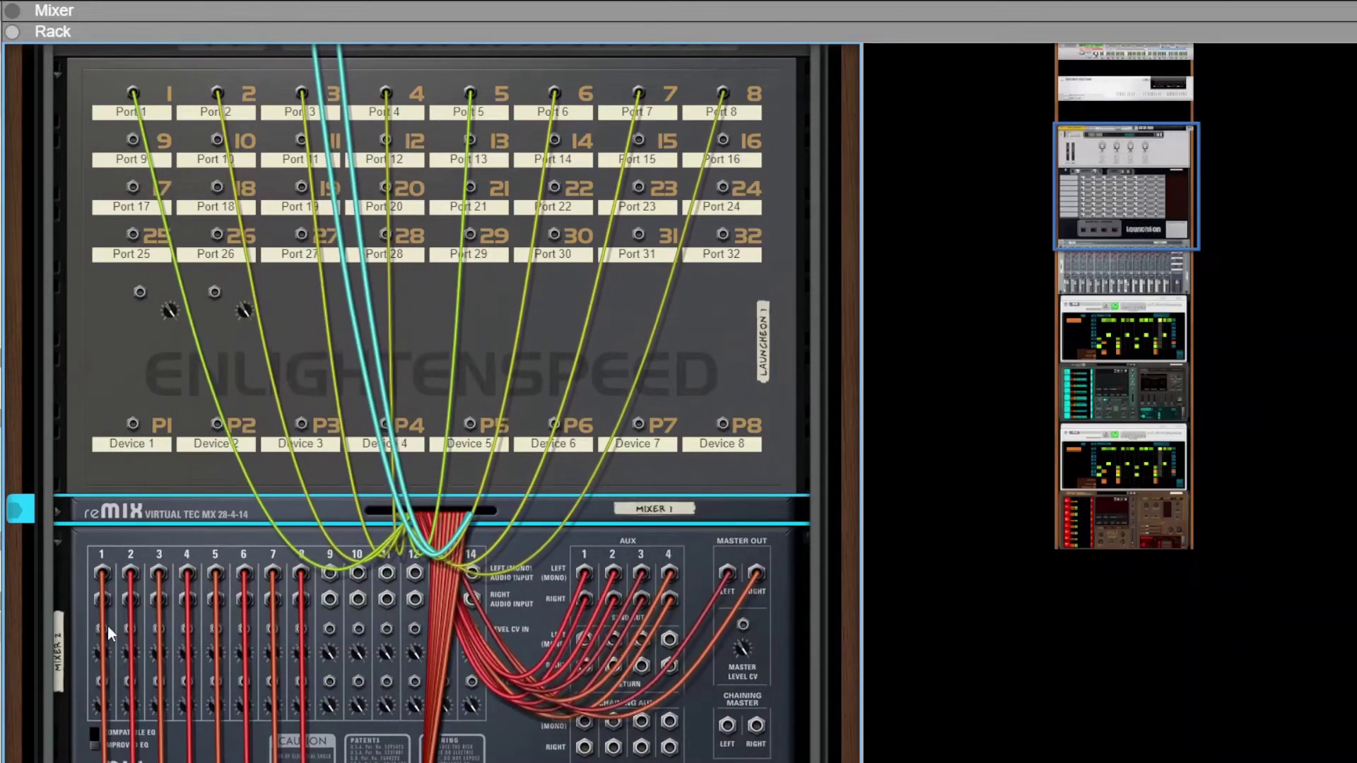
drag(108, 624, 133, 140)
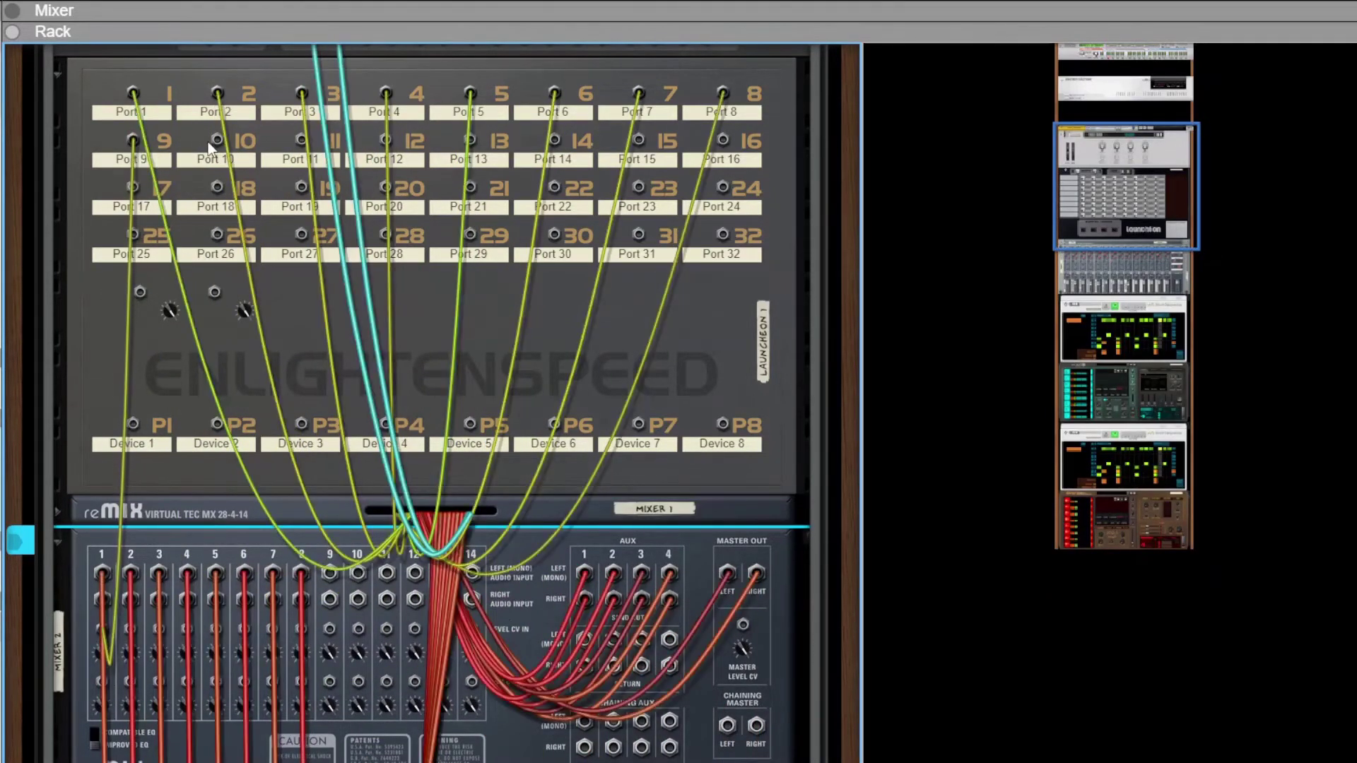
drag(216, 140, 304, 137)
drag(386, 136, 468, 137)
drag(554, 139, 304, 629)
click(368, 509)
scroll(304, 630, up, 4)
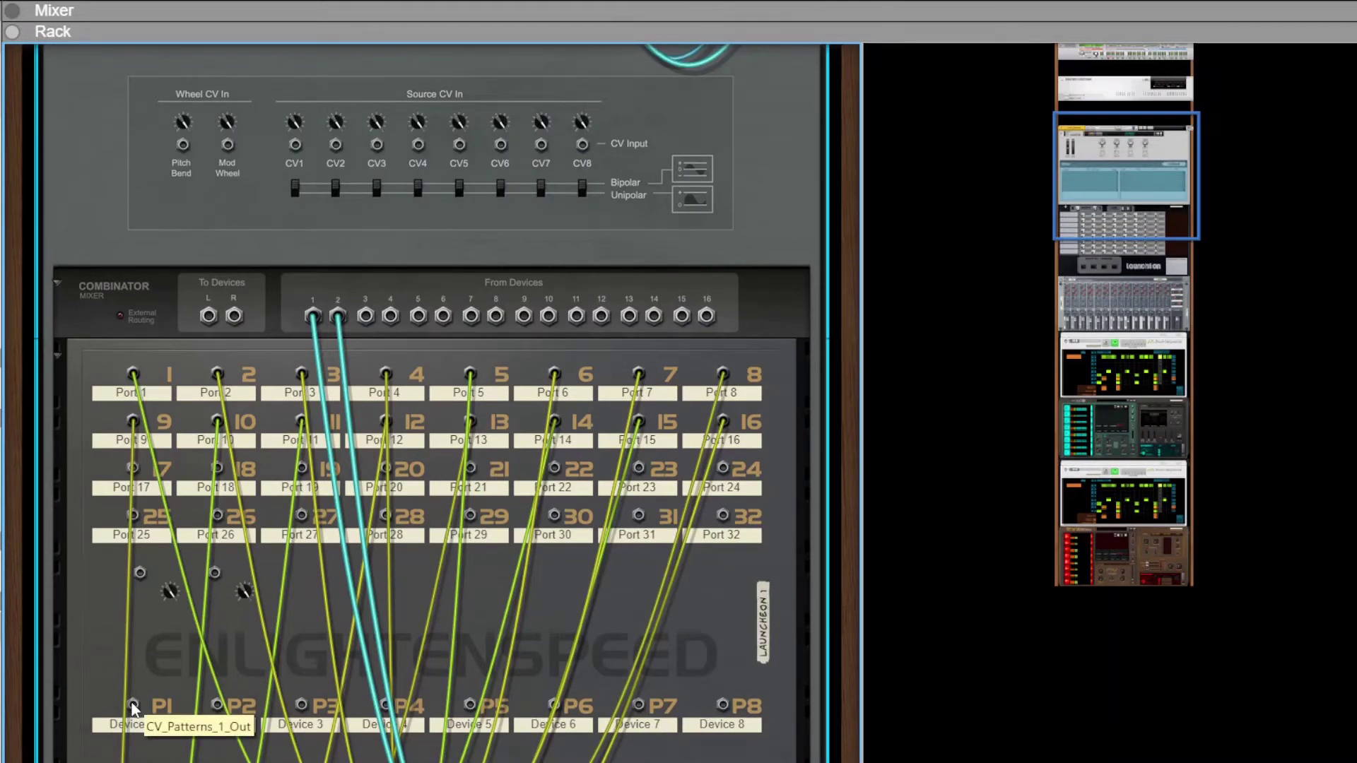
Cable LaunchEon P1 and P2 into Combinator CV In 1 and 2, both set to Unipolar.
drag(132, 707, 296, 145)
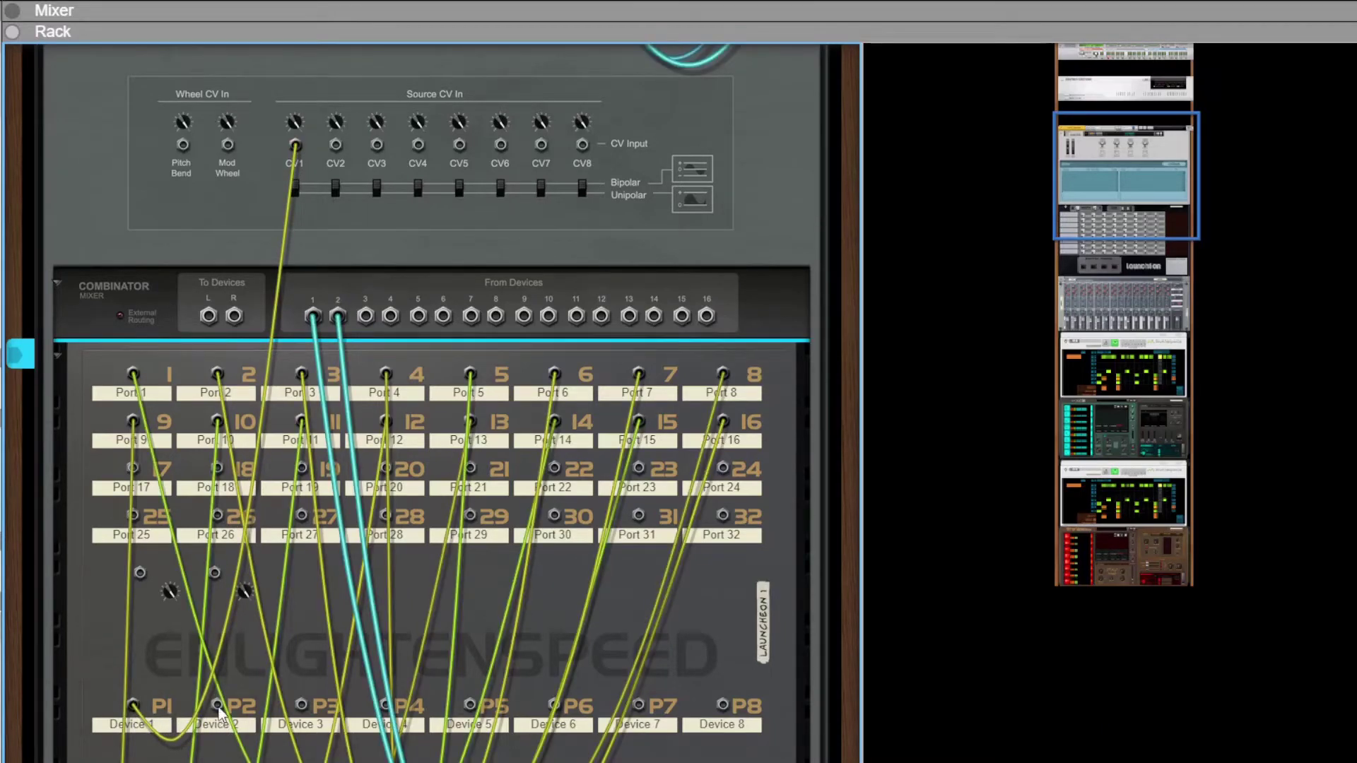
drag(220, 707, 345, 159)
scroll(304, 416, up, 3)
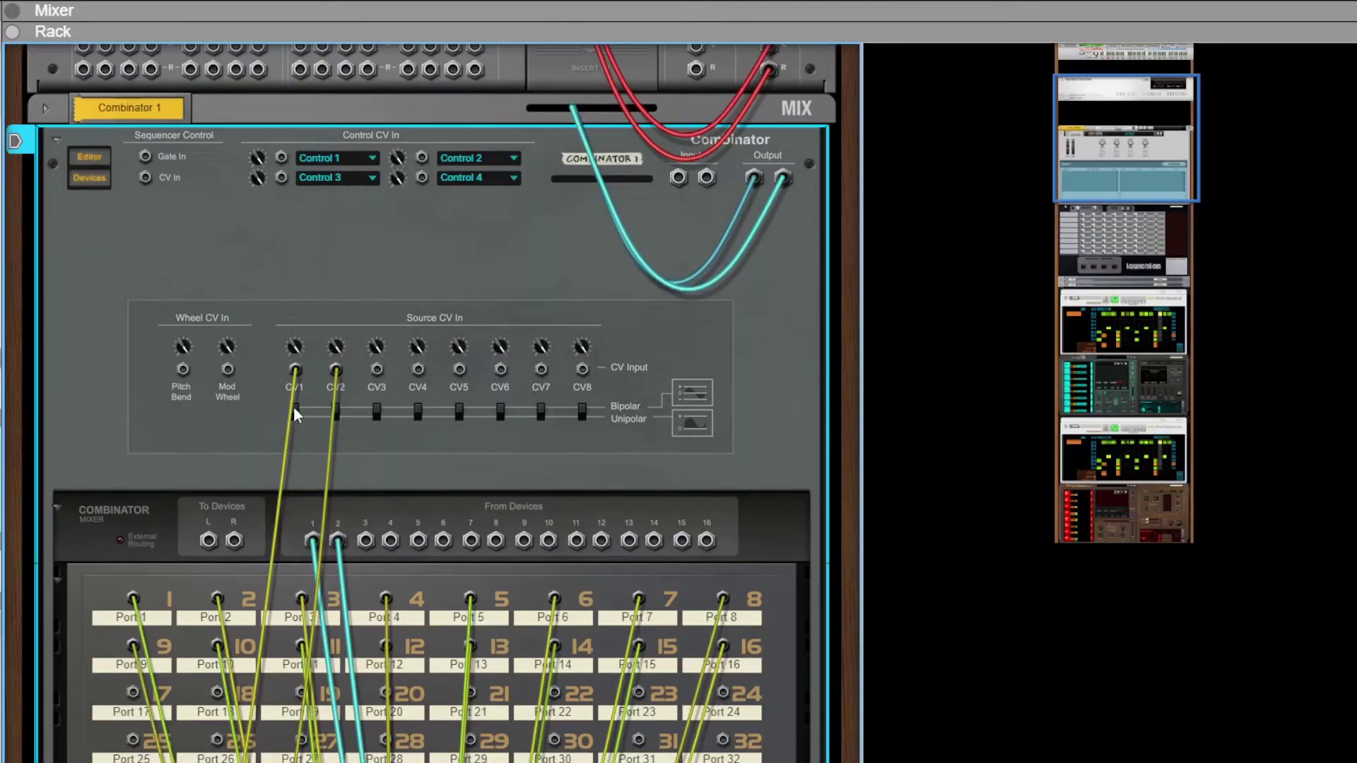
click(296, 414)
click(335, 414)
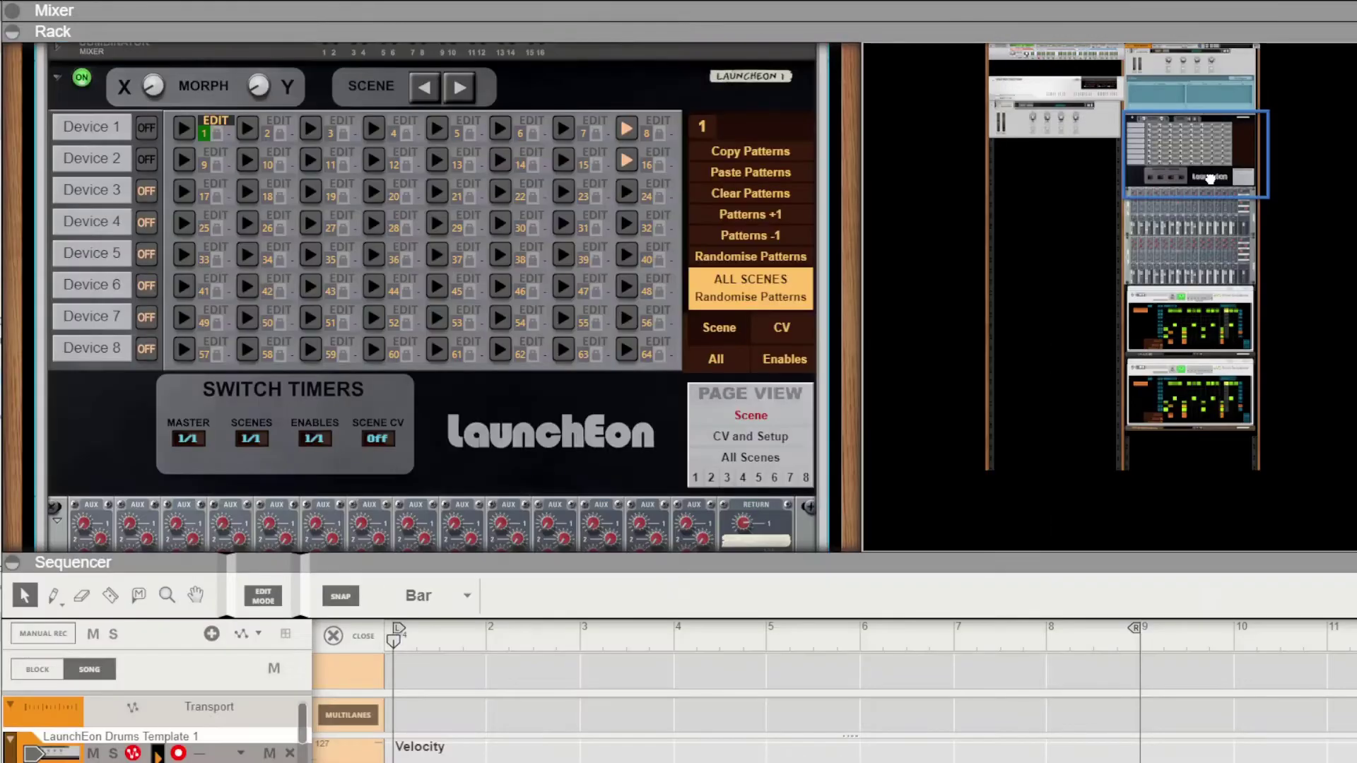
In the Combinator Programmer, map CV In 1 to DrumSeq 1's Pattern Select.
drag(1241, 145, 1240, 102)
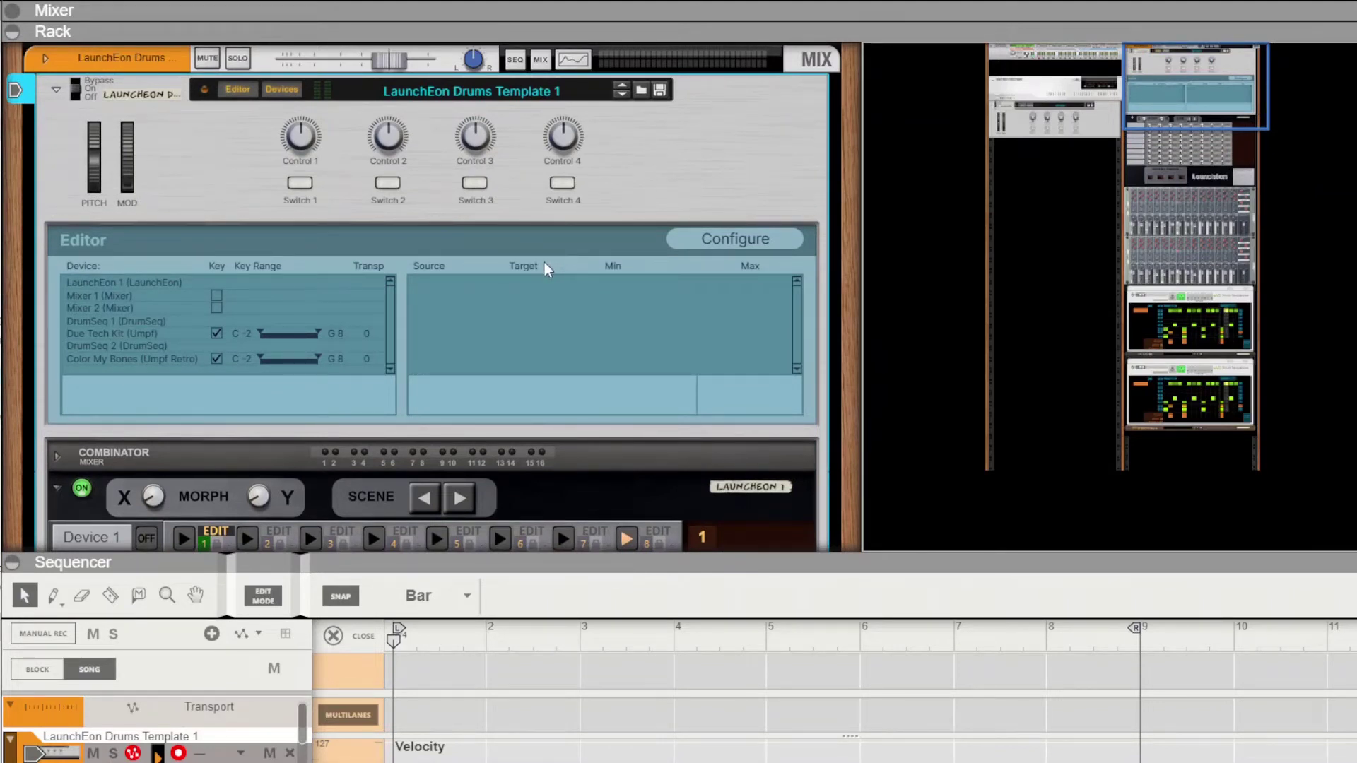
click(99, 321)
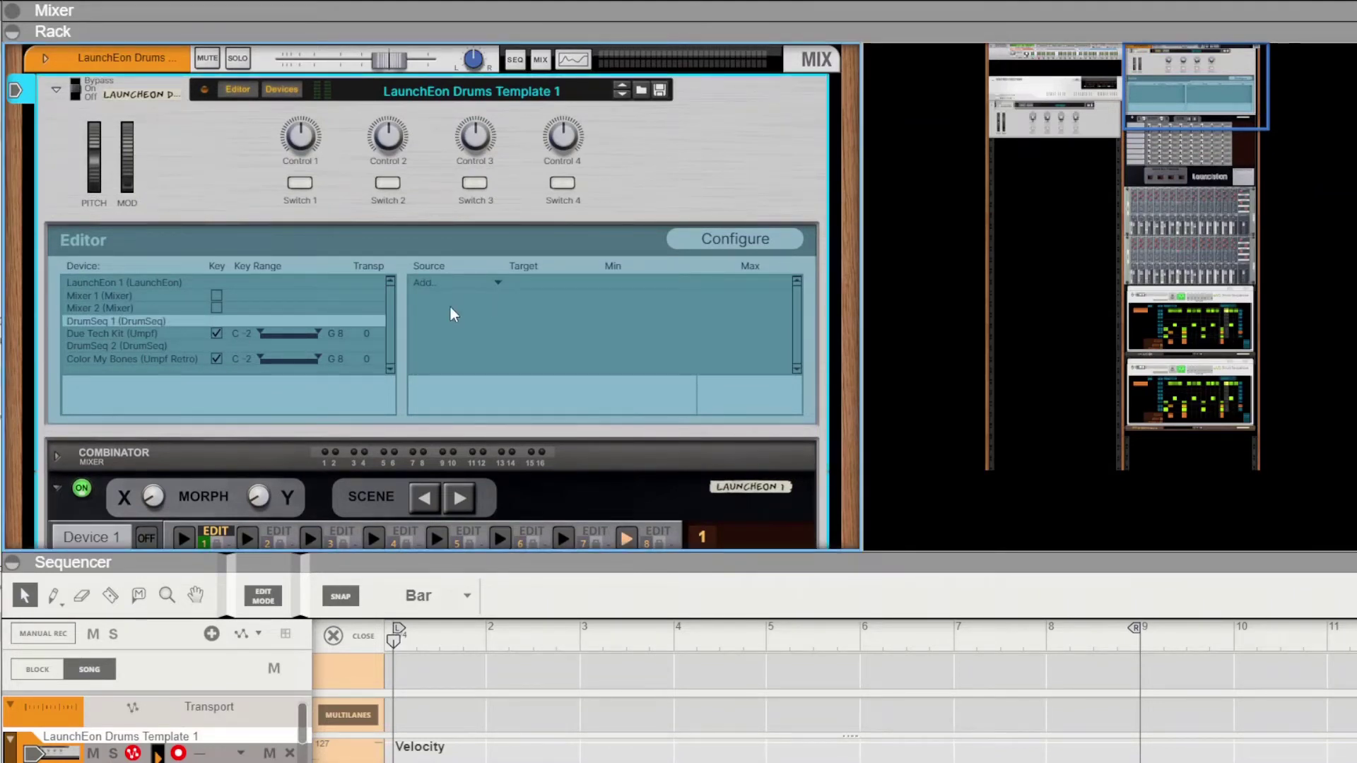
click(499, 284)
click(590, 283)
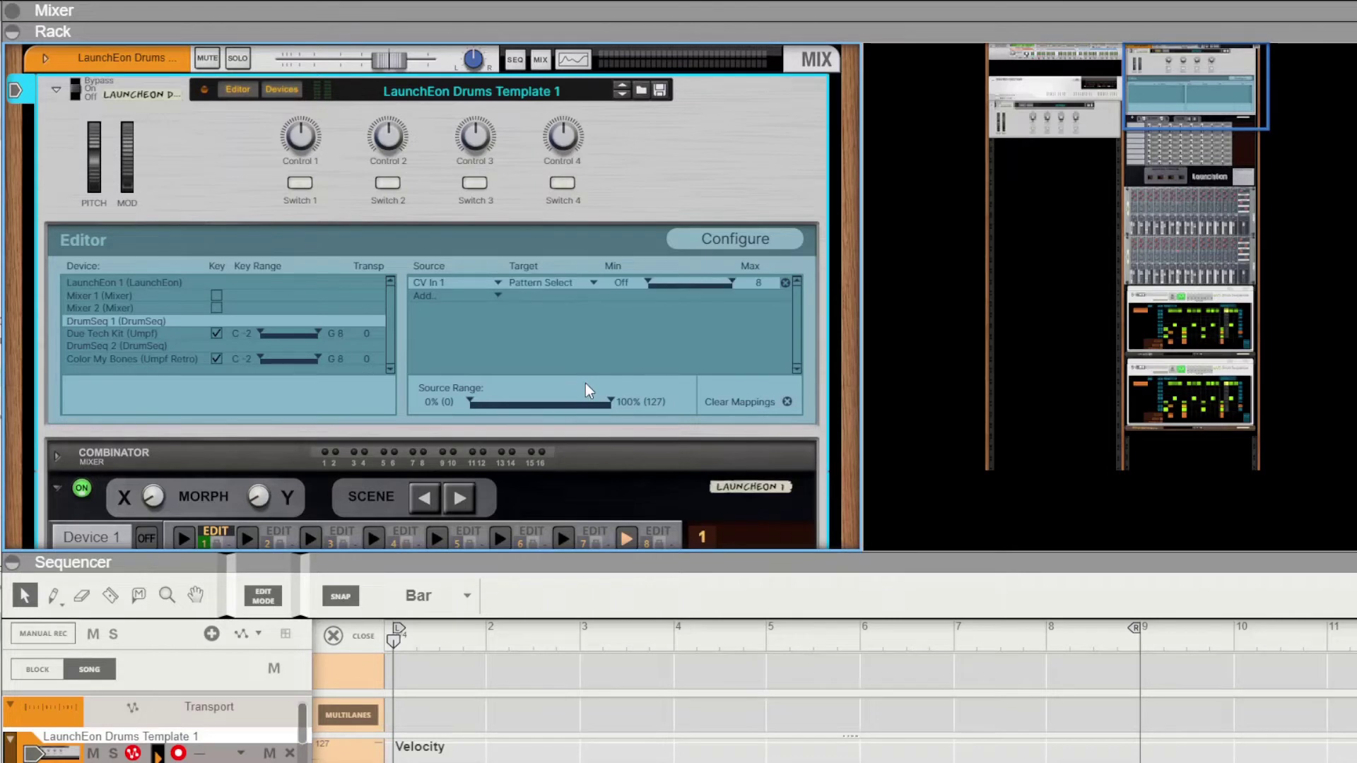
Map CV In 2 to DrumSeq 2's Pattern Select.
click(98, 343)
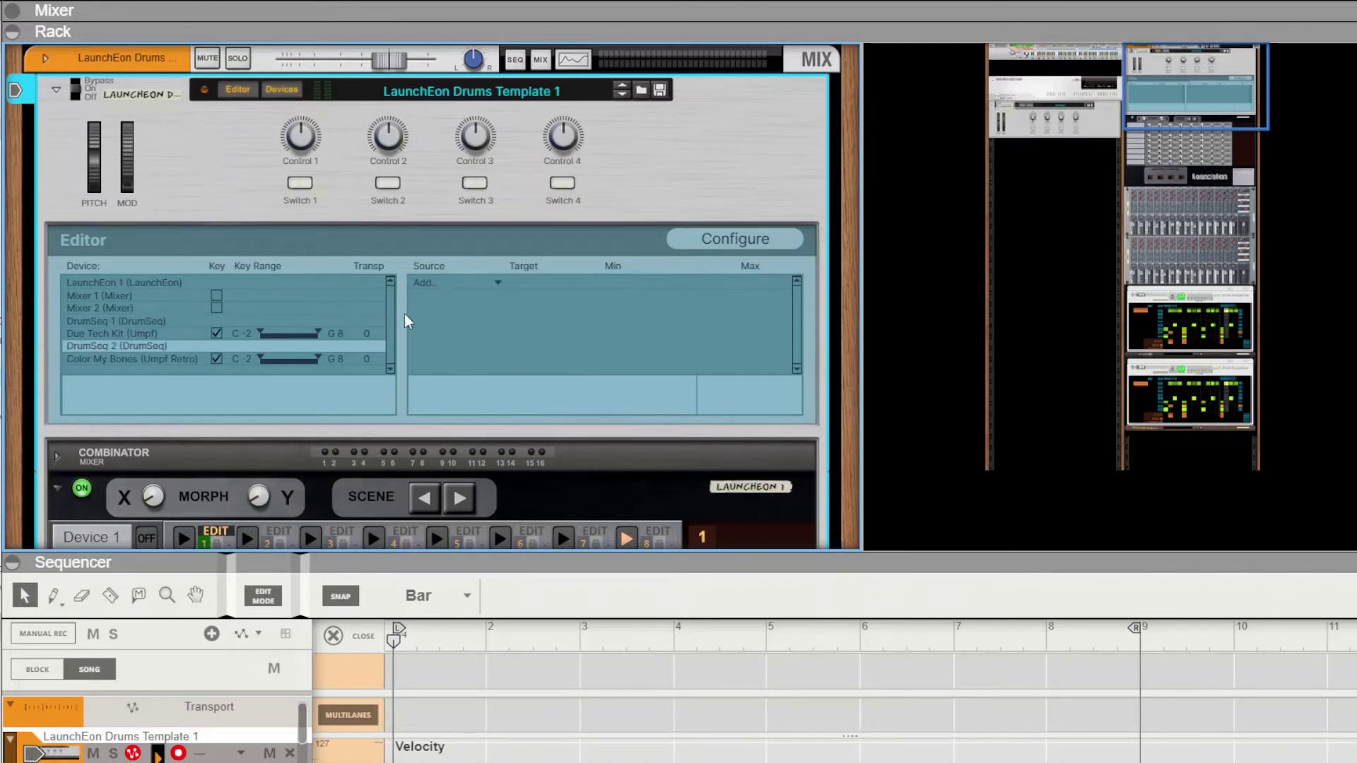
click(496, 283)
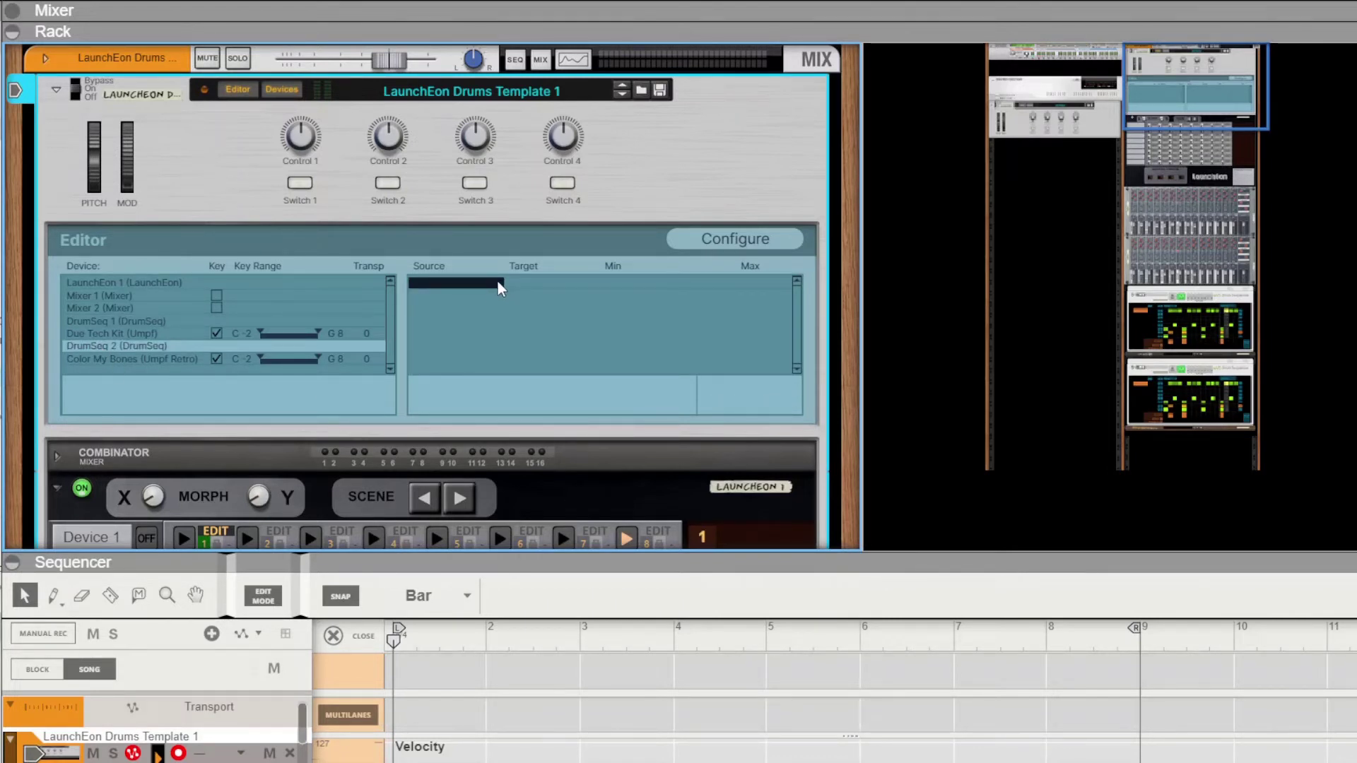
click(503, 592)
click(590, 283)
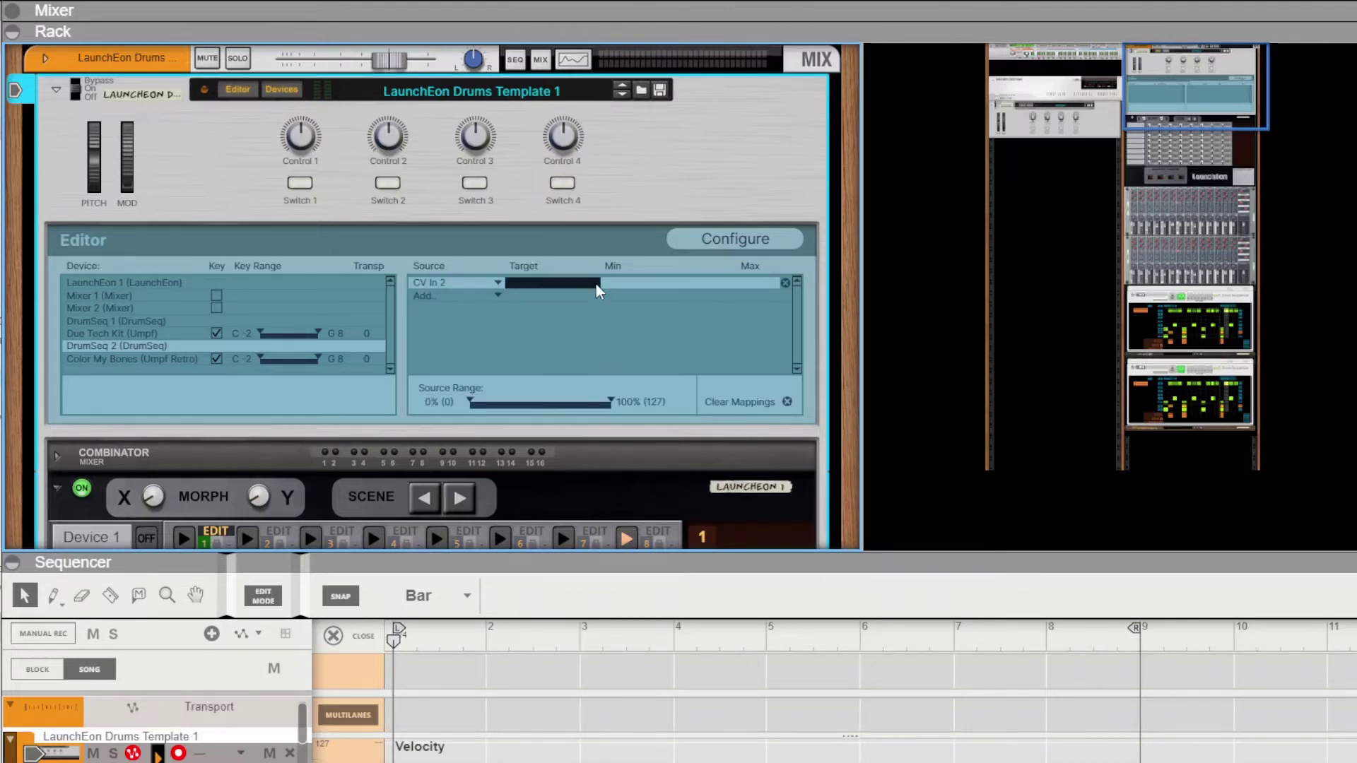
click(585, 386)
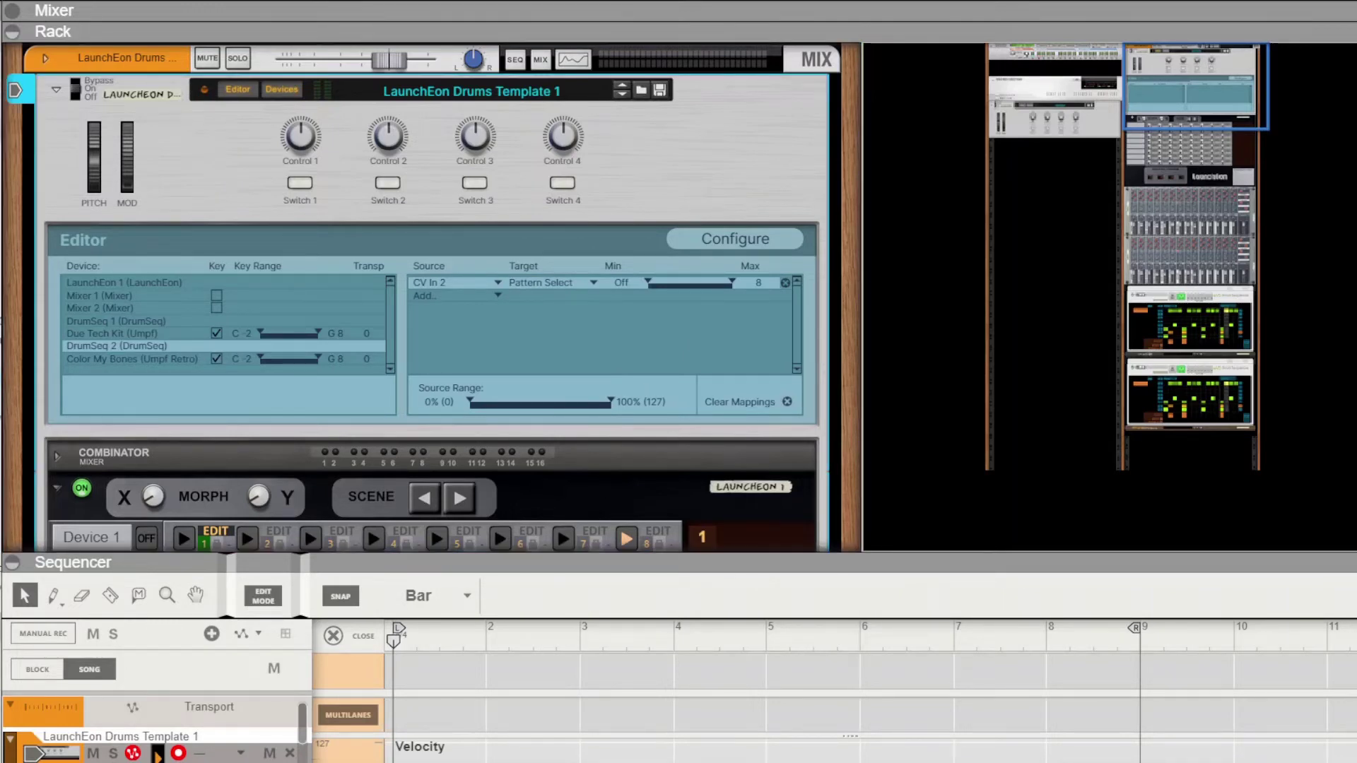
Switch both drum sequencers through patterns 7, 6 and 5.
click(1250, 170)
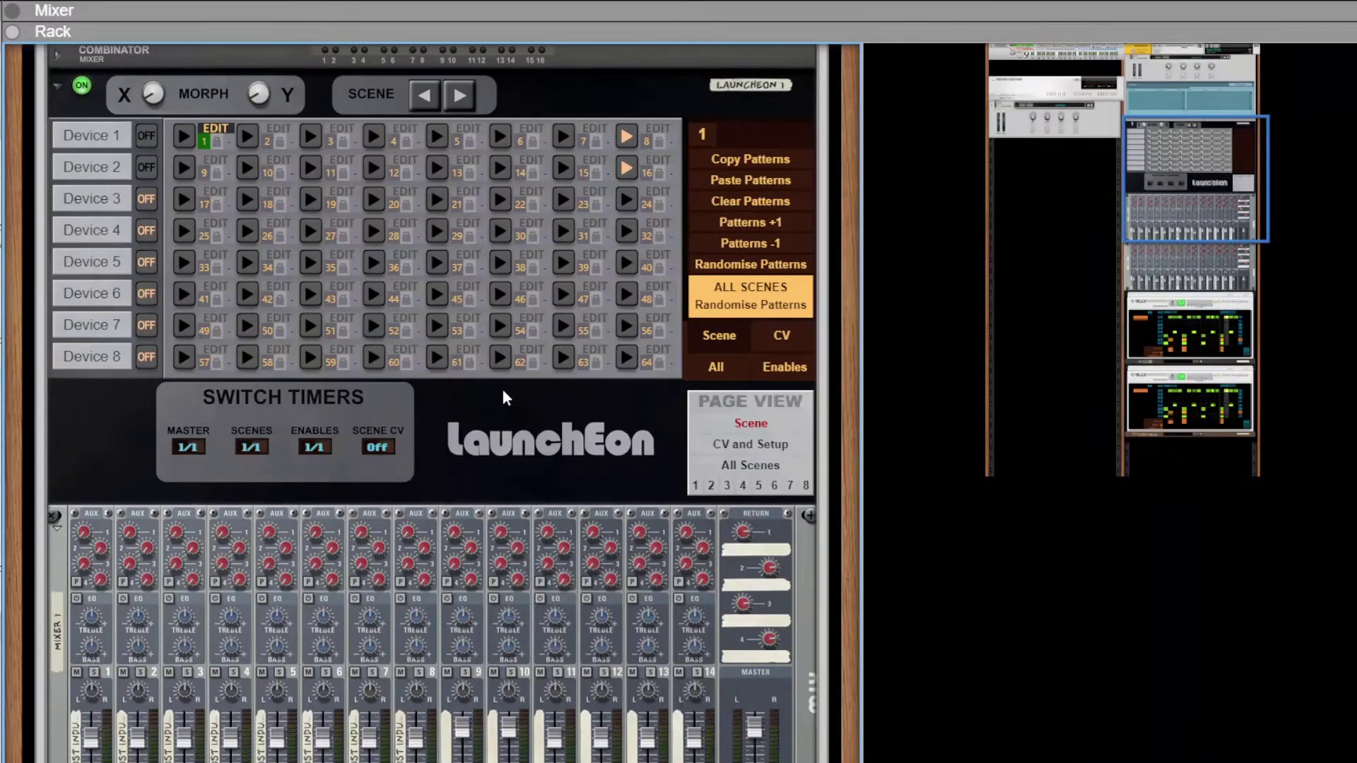
scroll(503, 392, down, 10)
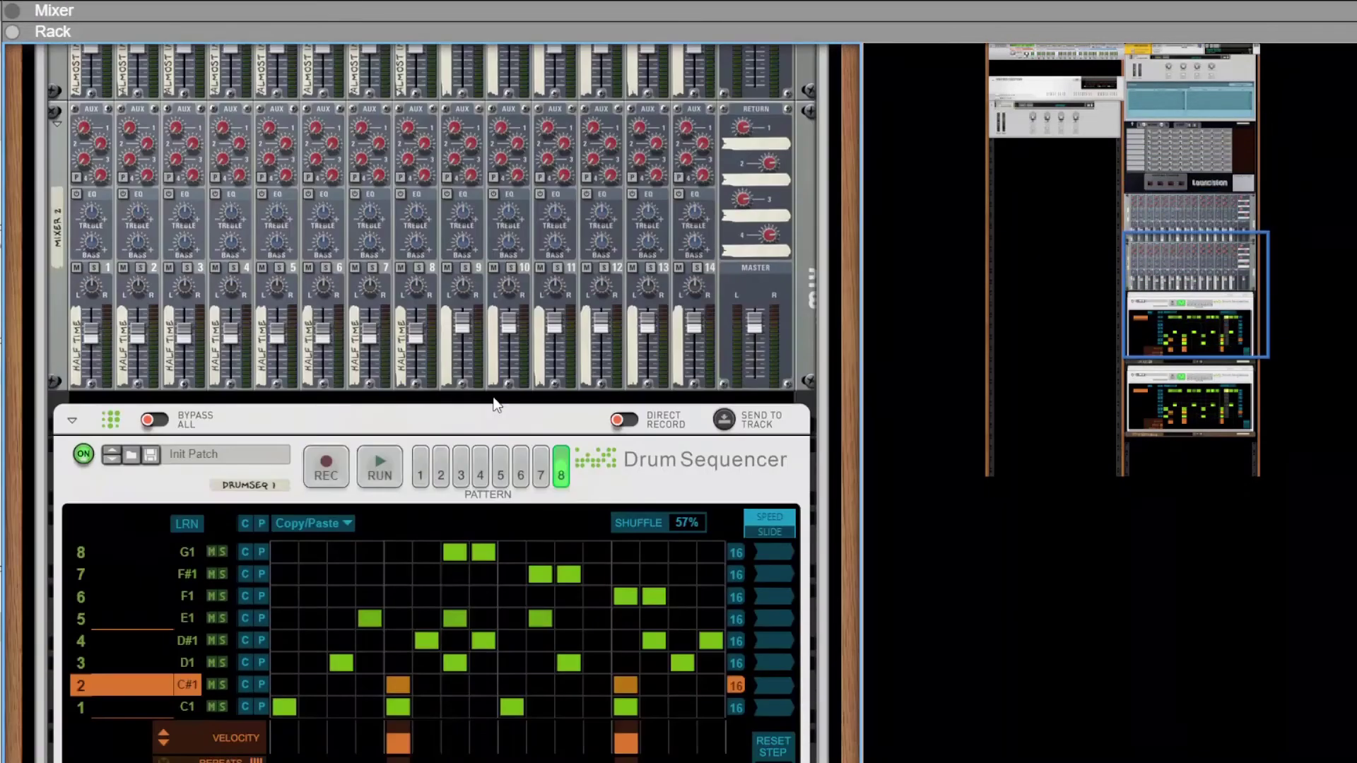
scroll(497, 404, down, 5)
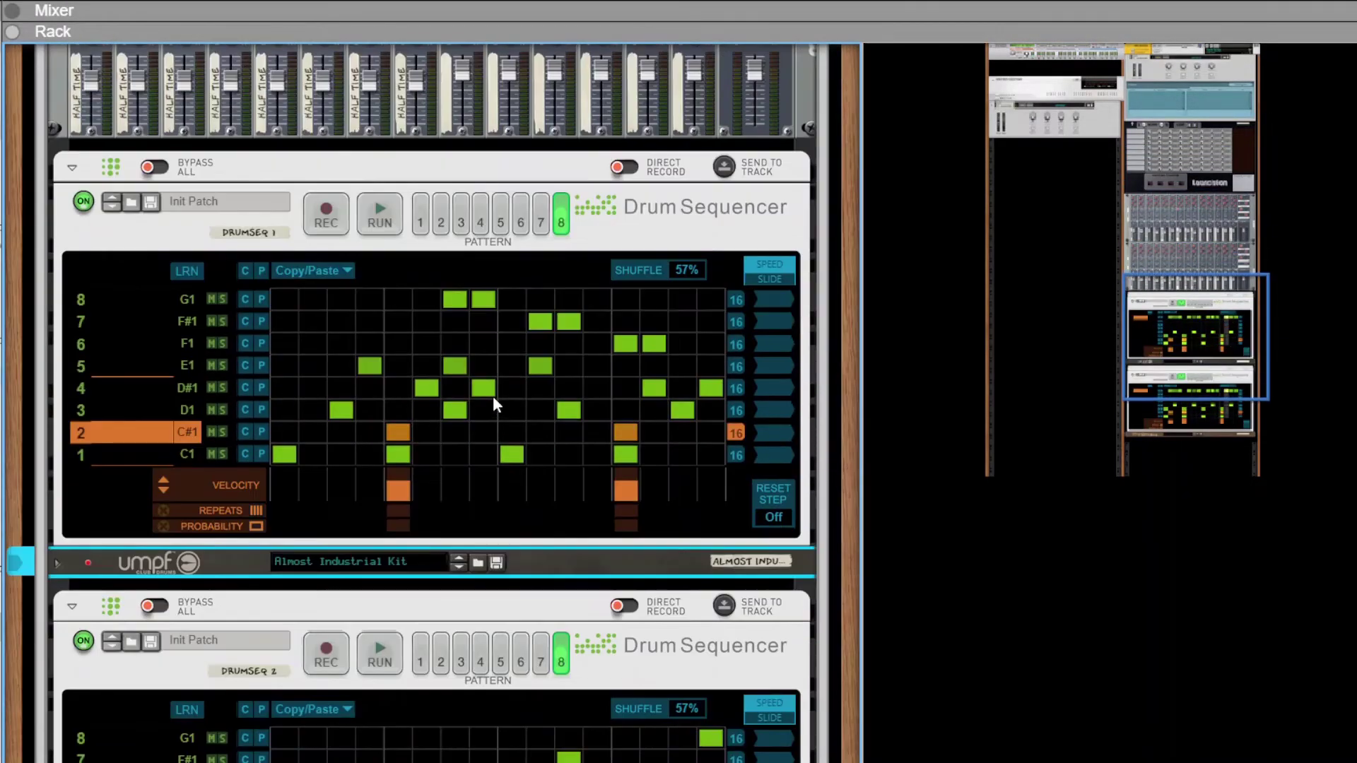
scroll(494, 396, down, 1)
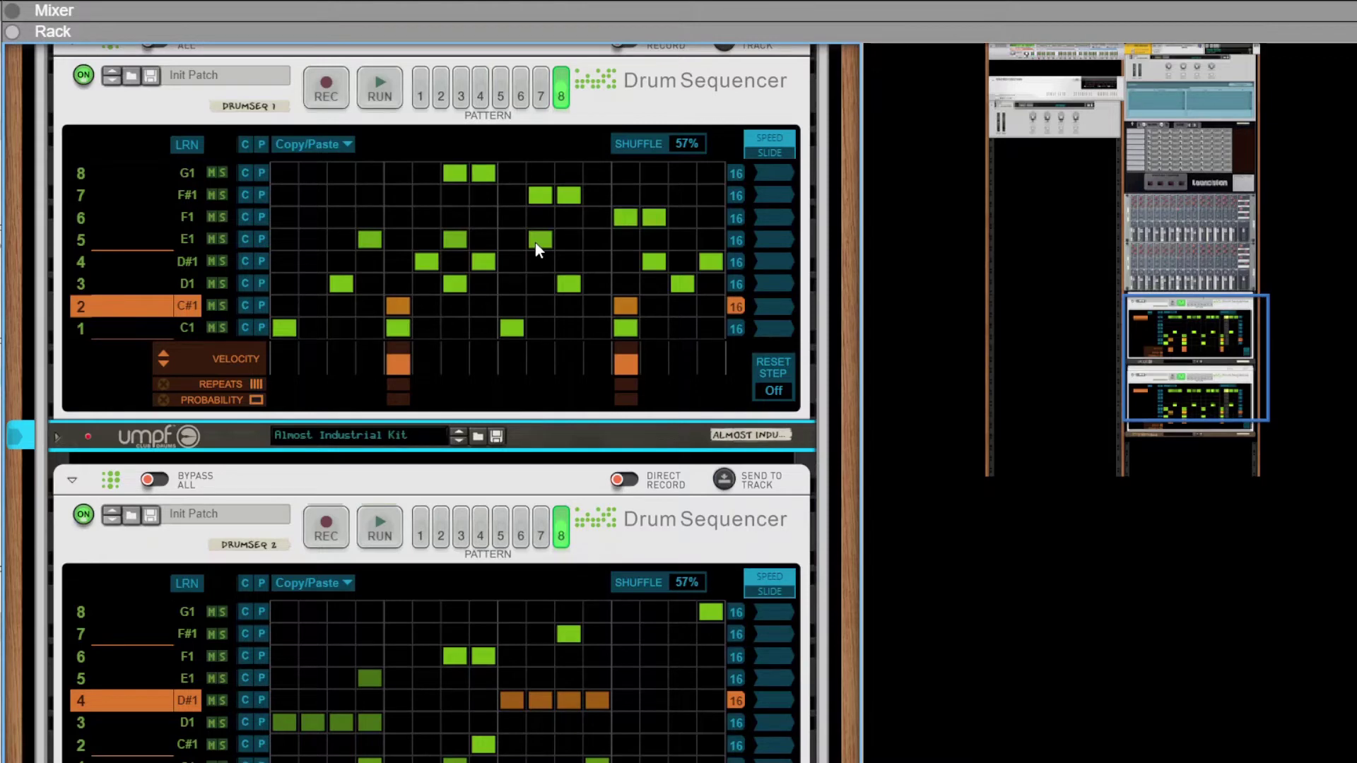
scroll(508, 413, down, 2)
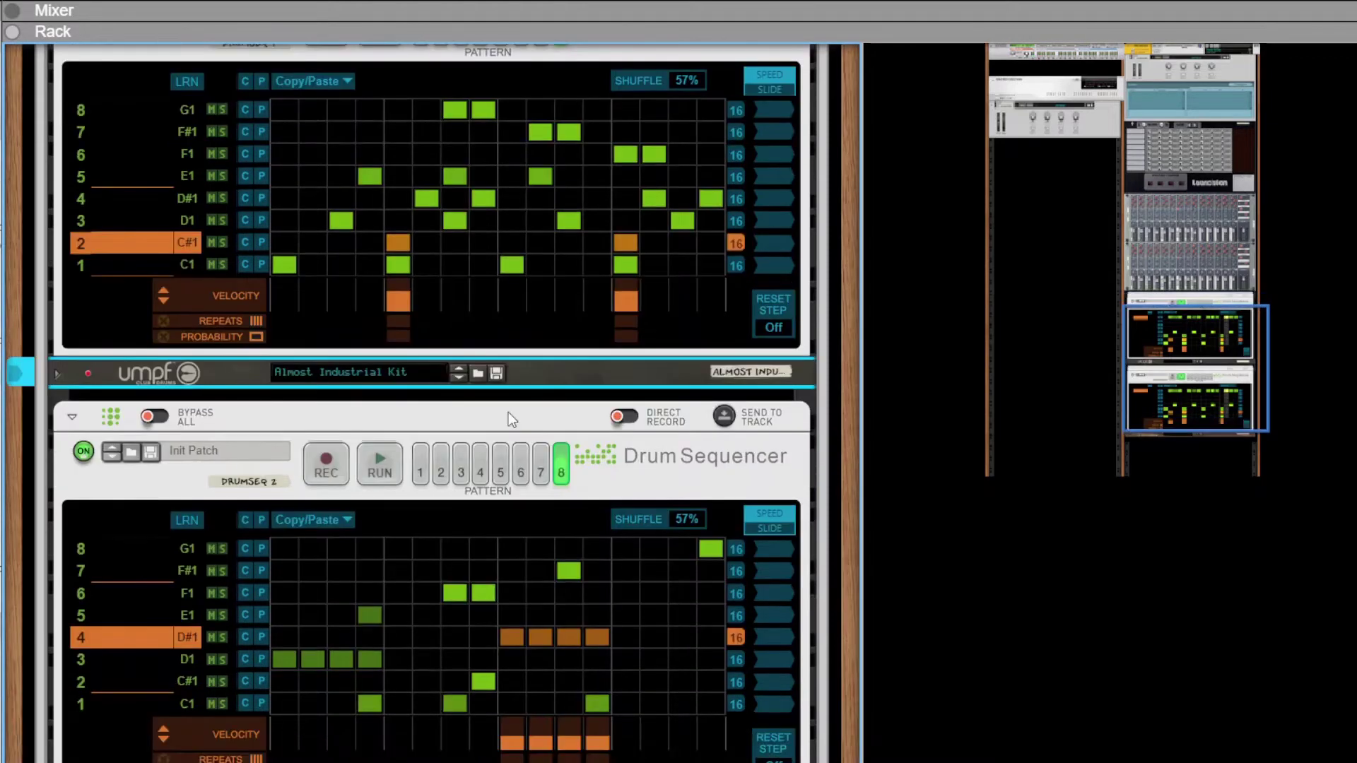
scroll(516, 410, up, 4)
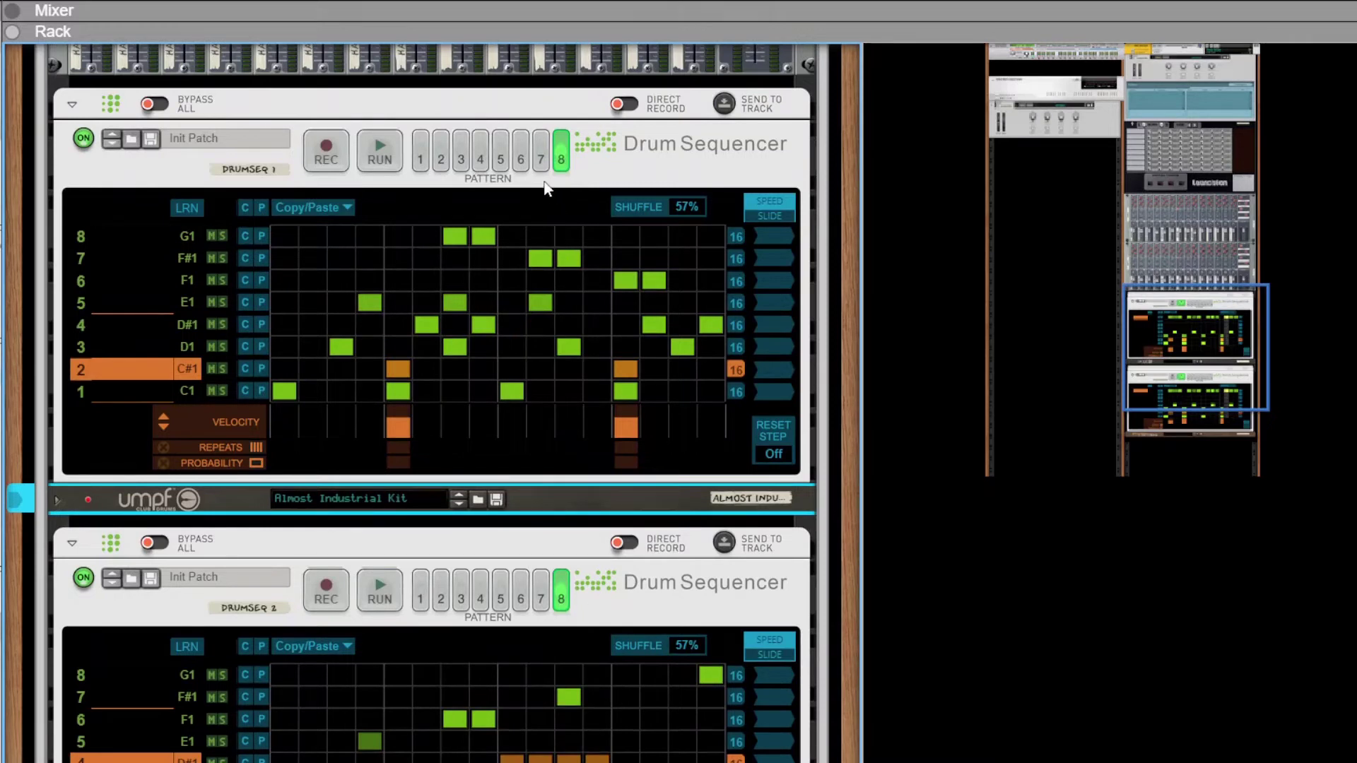
click(541, 160)
click(541, 593)
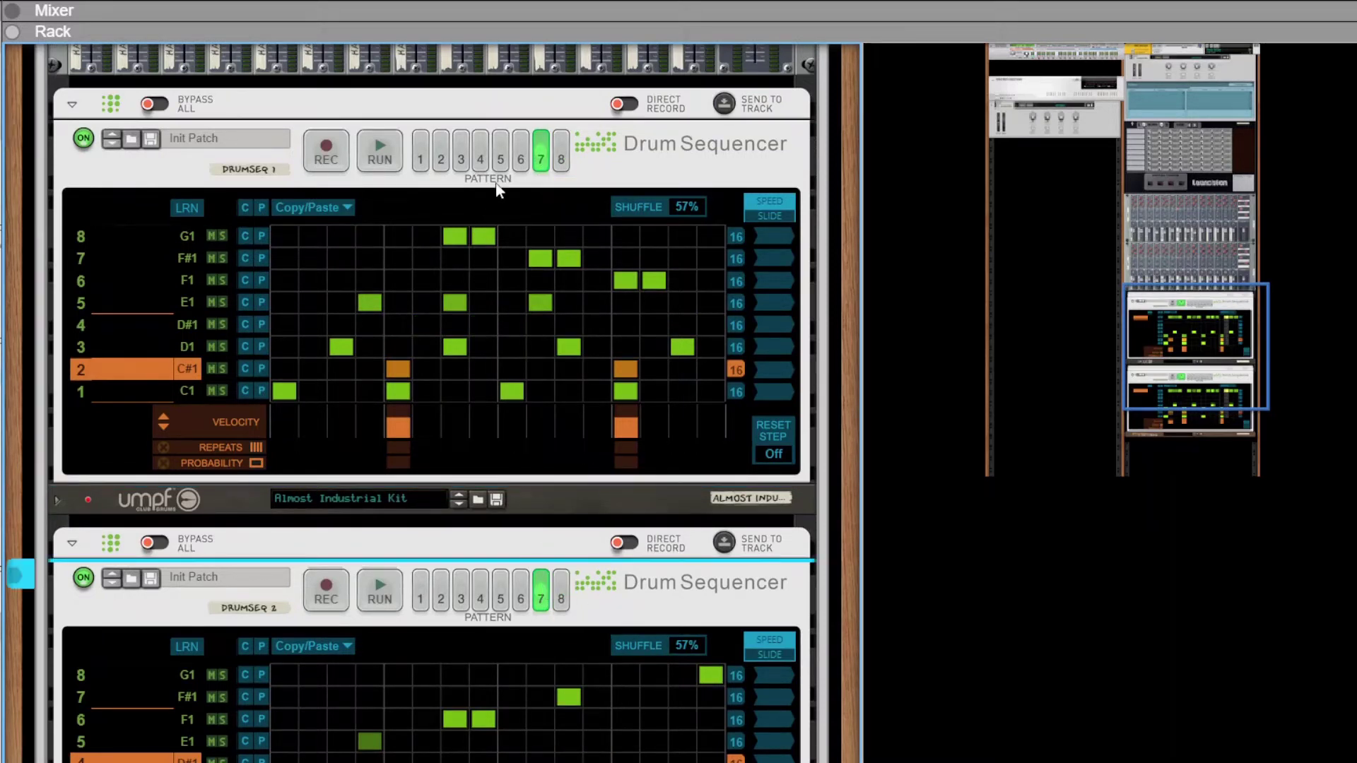
click(521, 160)
click(521, 594)
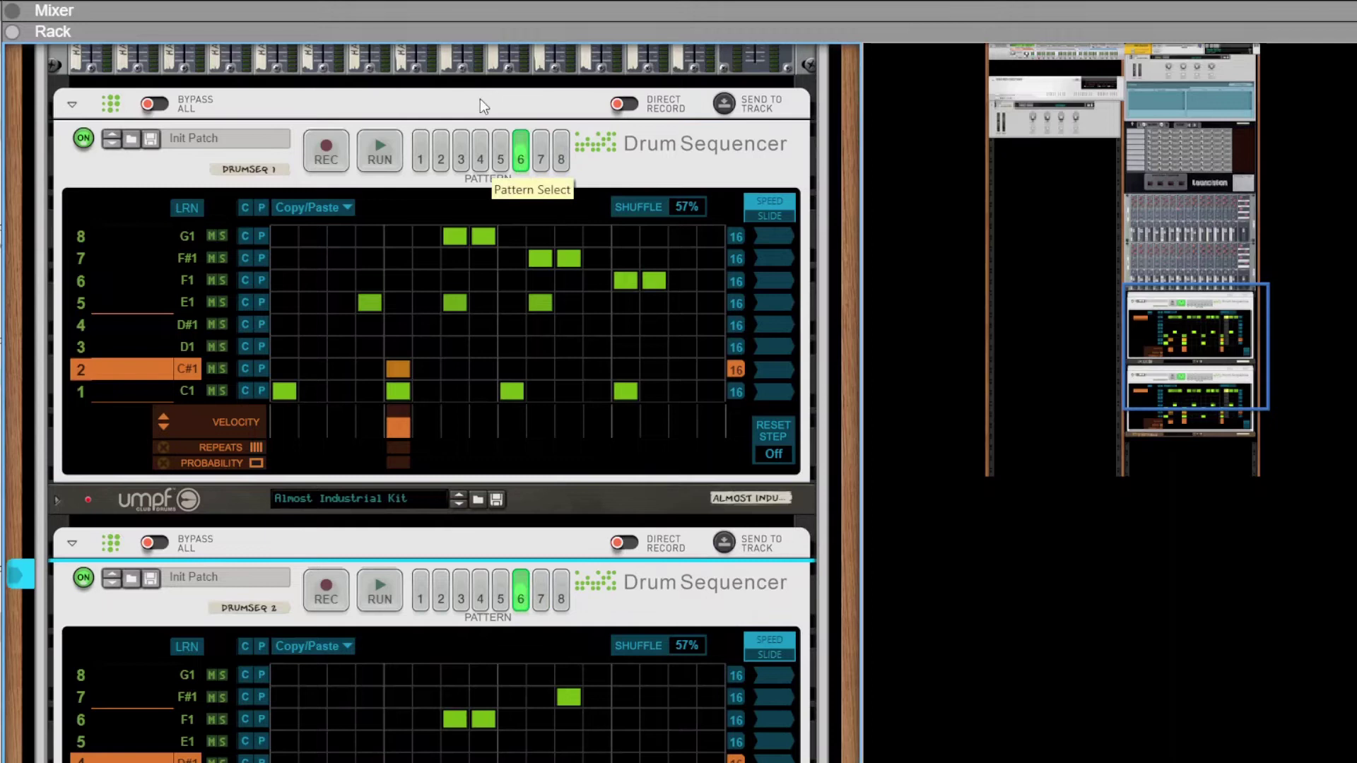
click(501, 159)
click(500, 594)
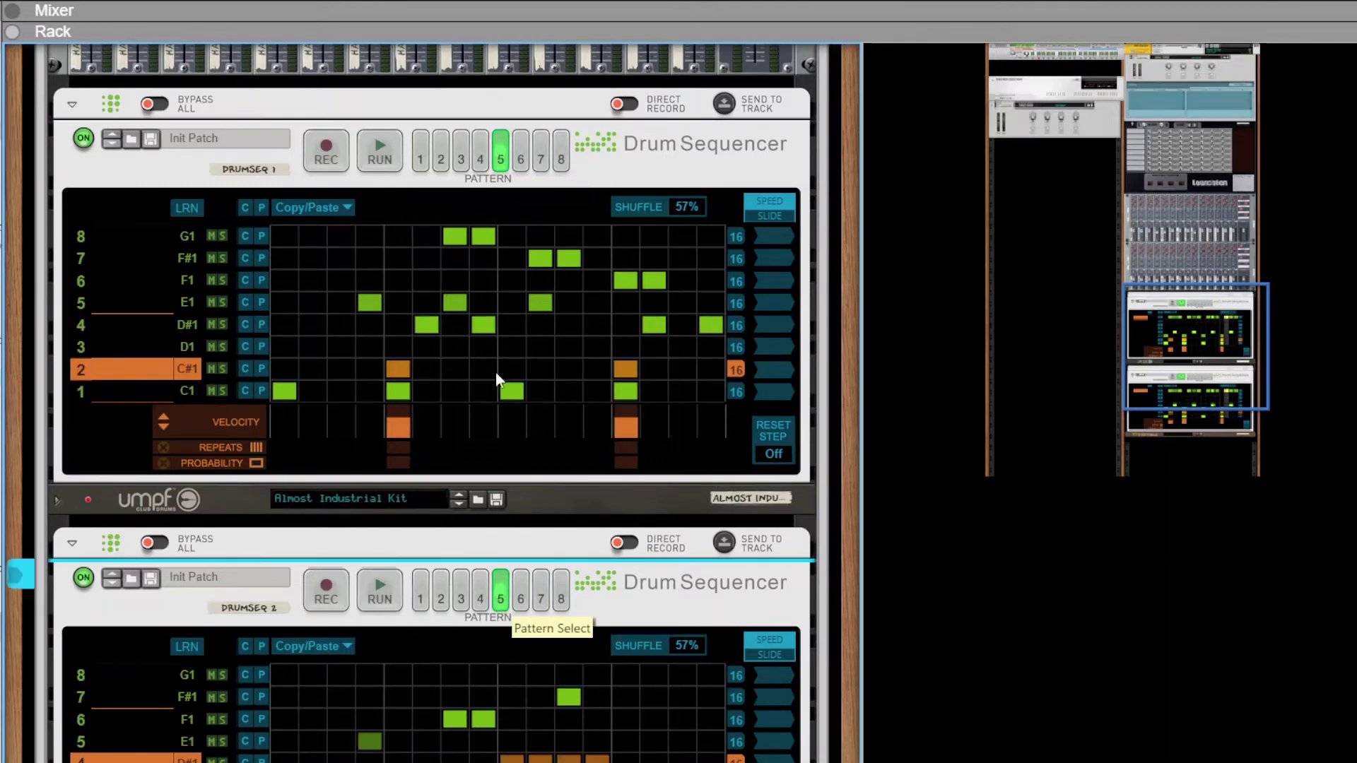
Switch both through patterns 4, 3, 2 and 1, then set both back to pattern 8.
click(480, 160)
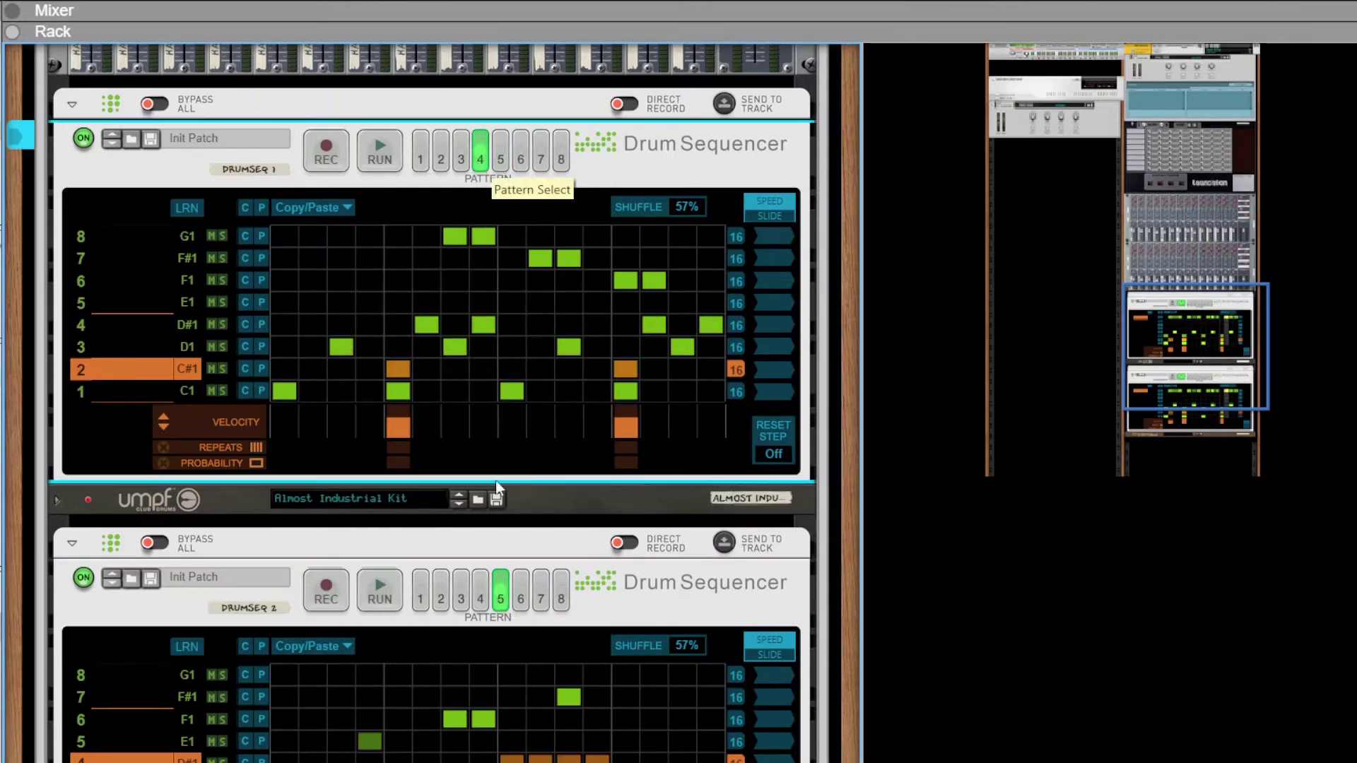
click(481, 604)
click(460, 161)
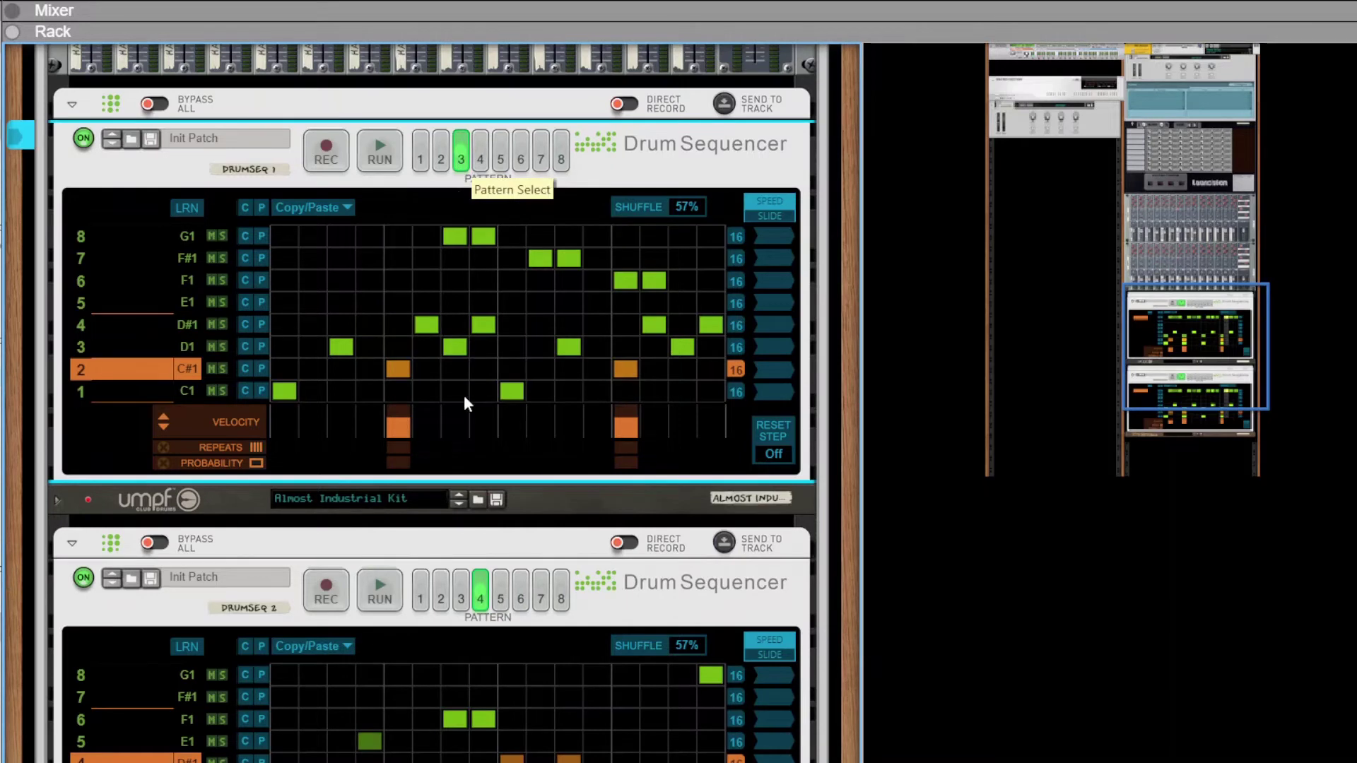
click(461, 576)
click(439, 150)
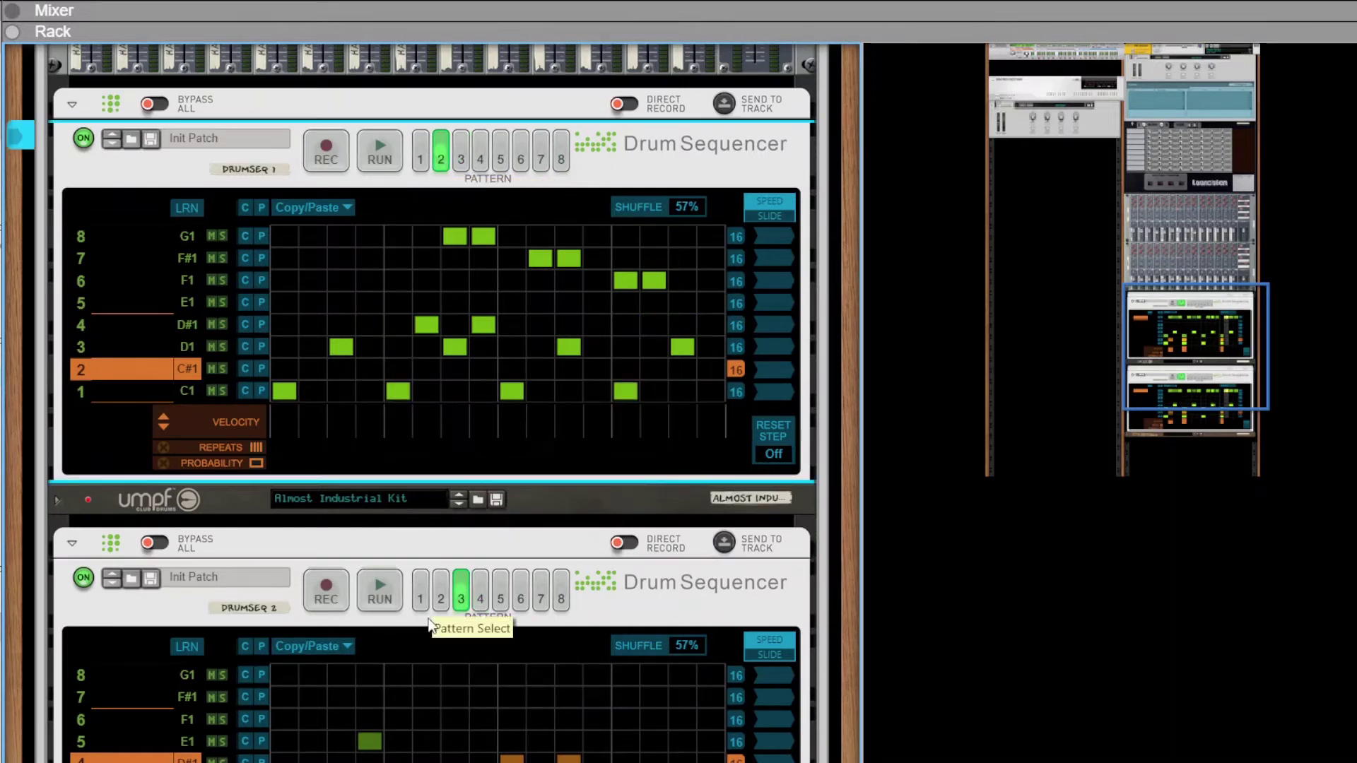
click(440, 604)
click(420, 155)
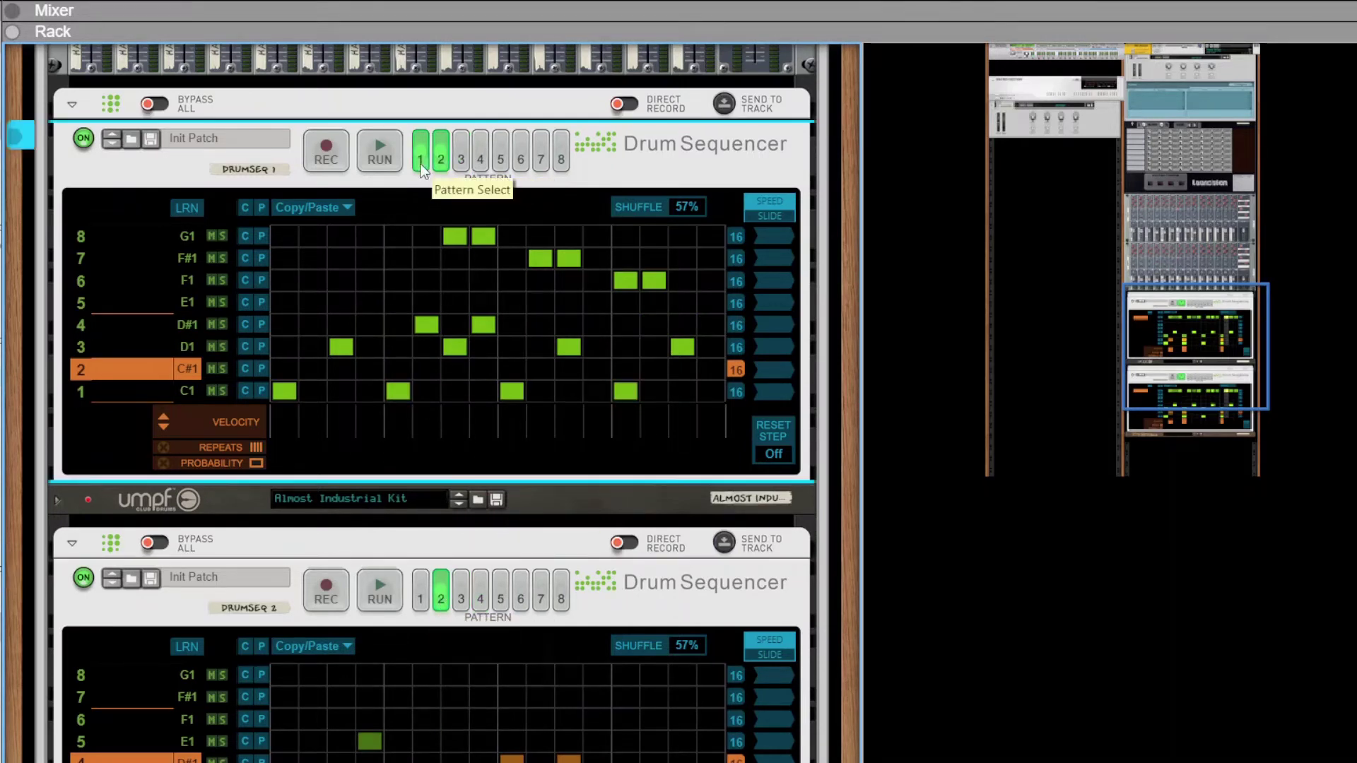
click(421, 599)
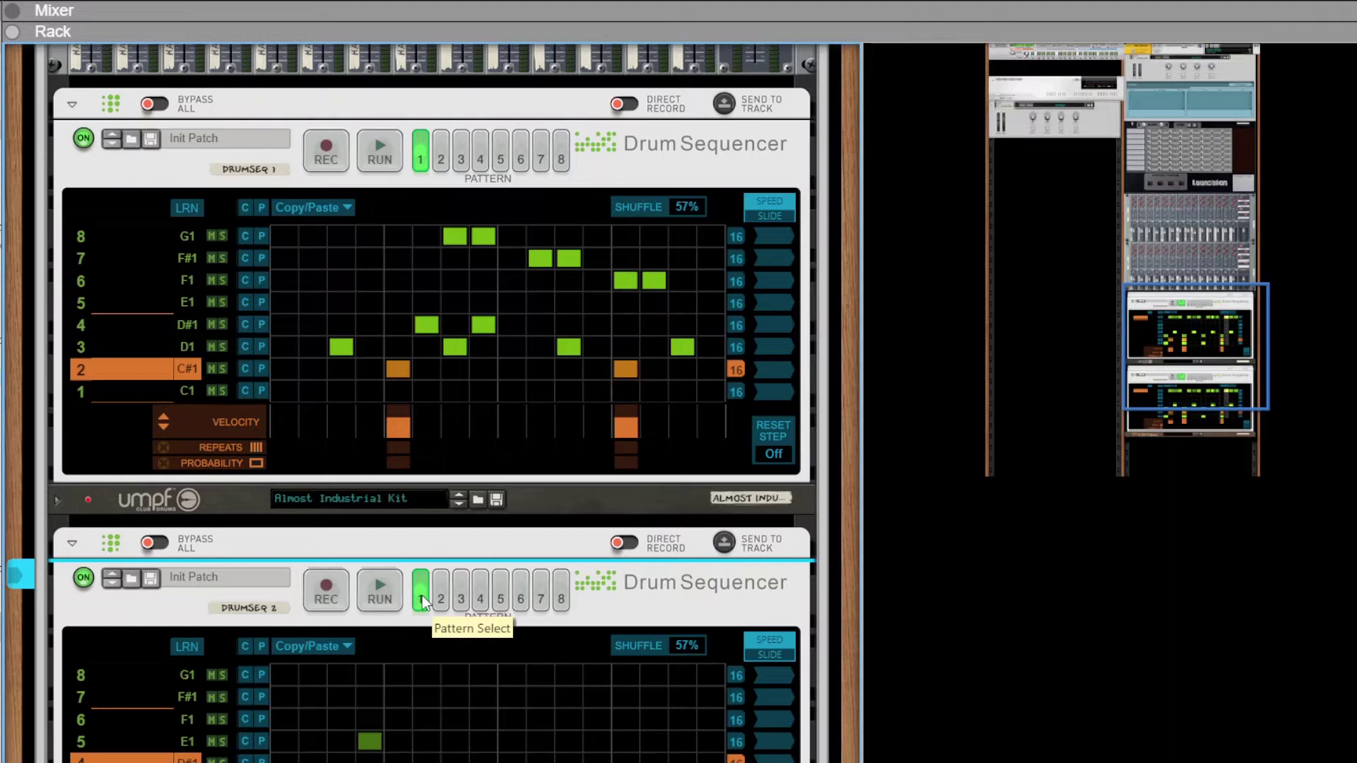
click(561, 162)
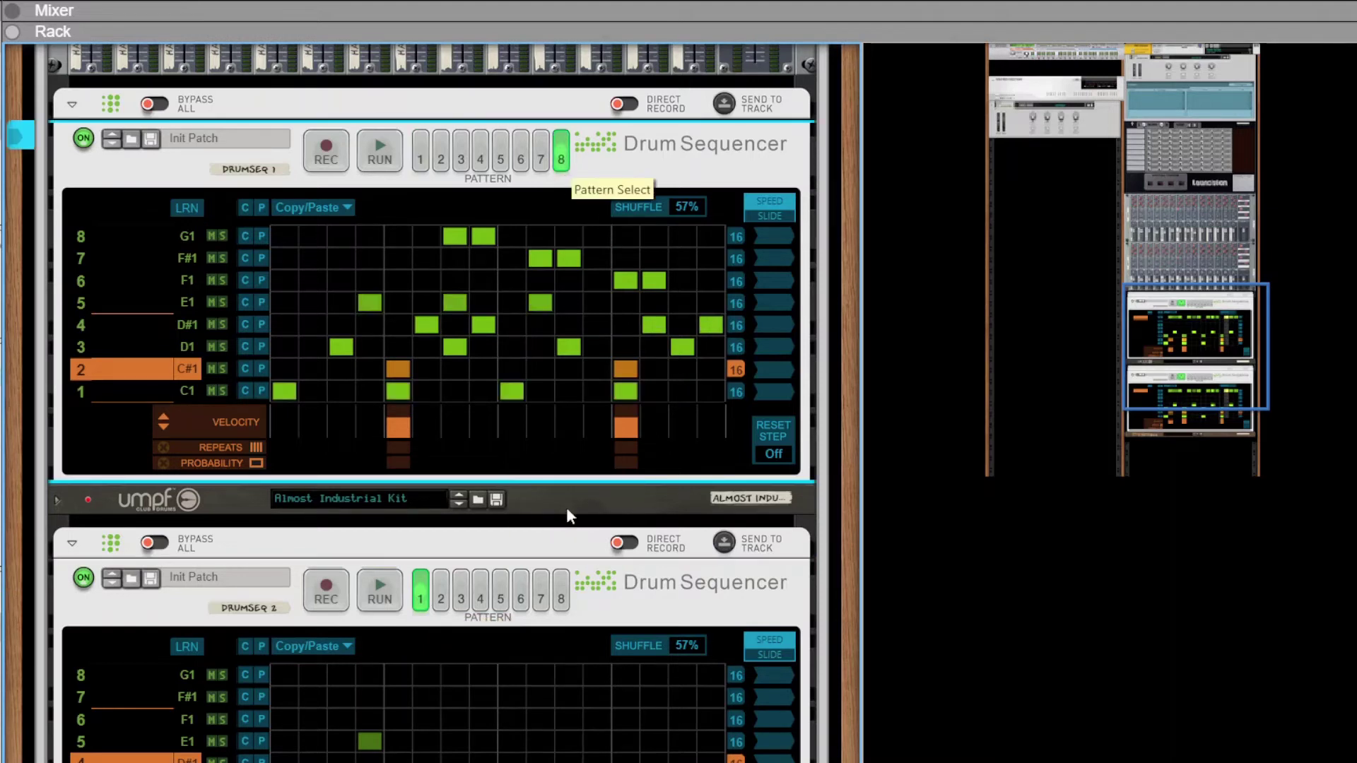
click(561, 596)
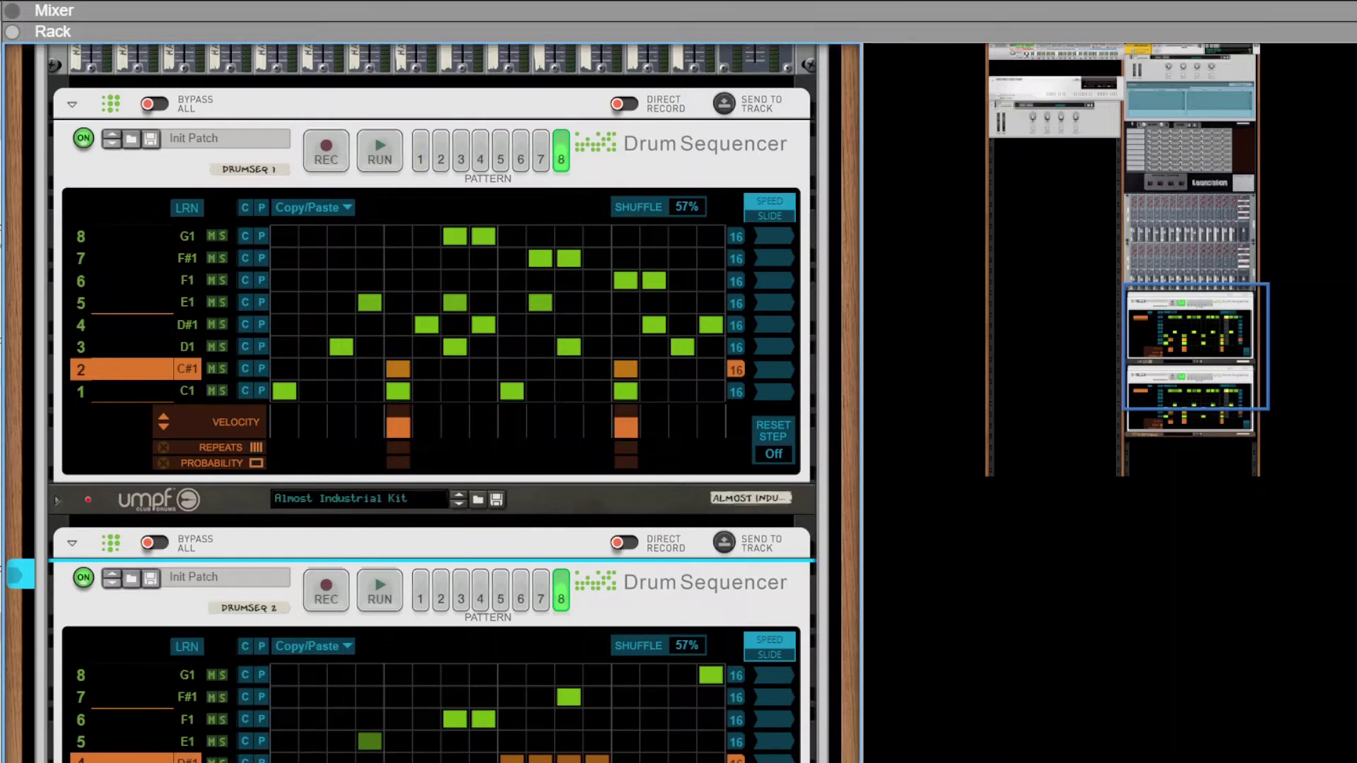
key(space)
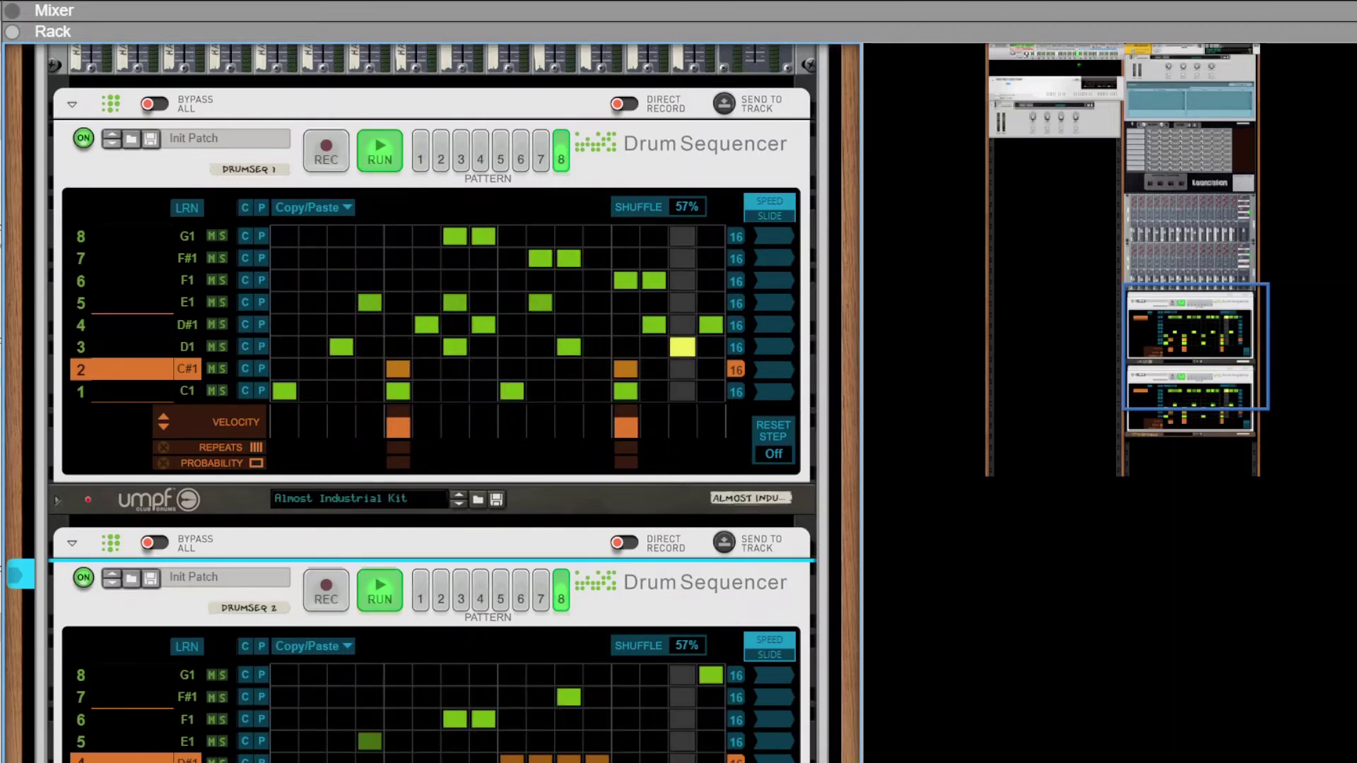
scroll(550, 656, up, 10)
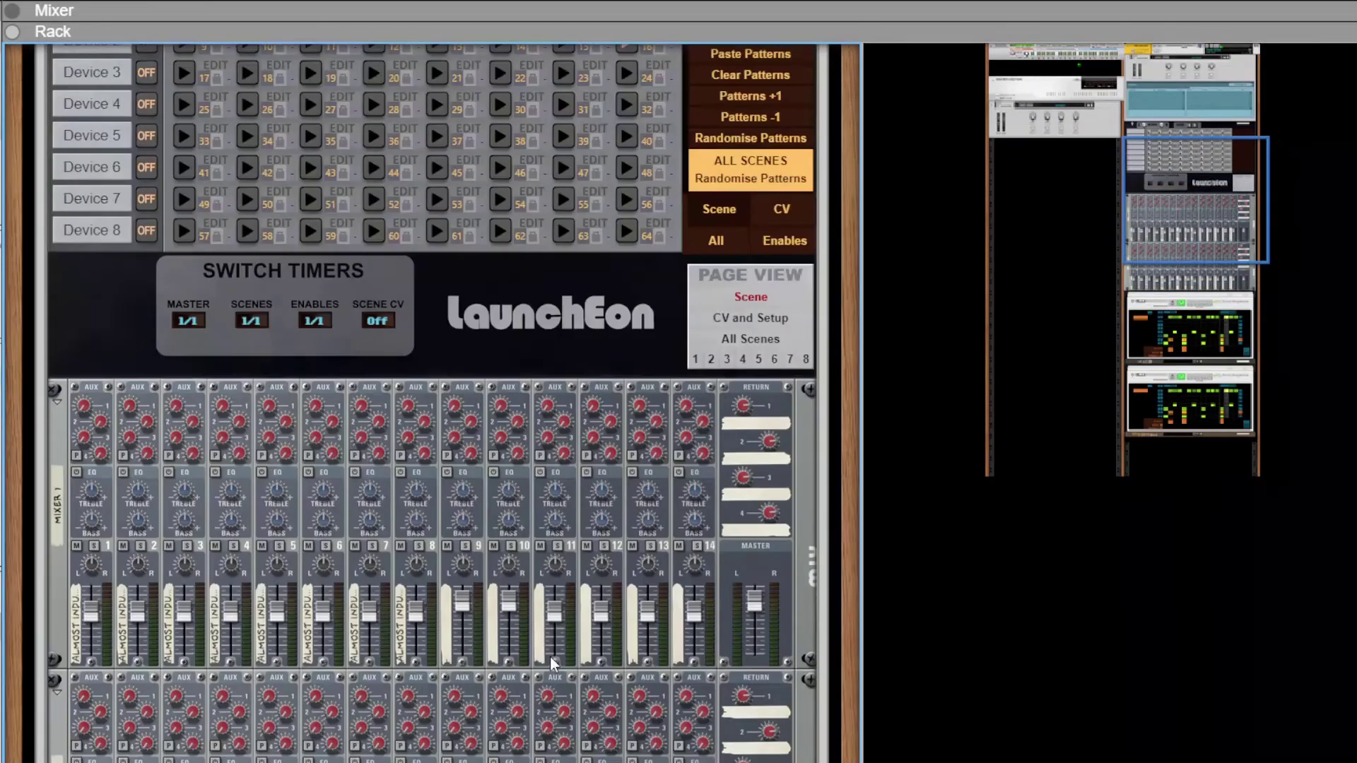
scroll(551, 657, up, 3)
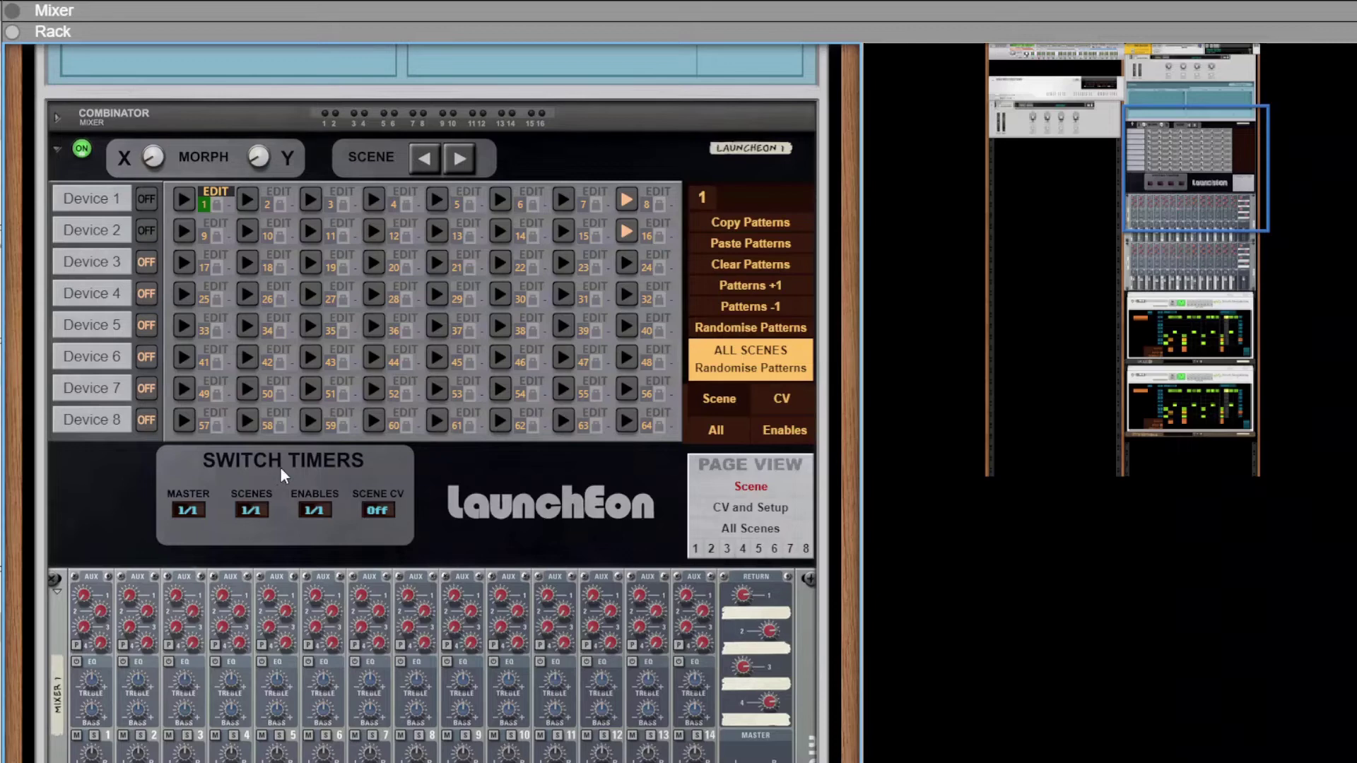
Lock LaunchEon scenes 57, 58, 59 and 60 against randomising.
click(202, 426)
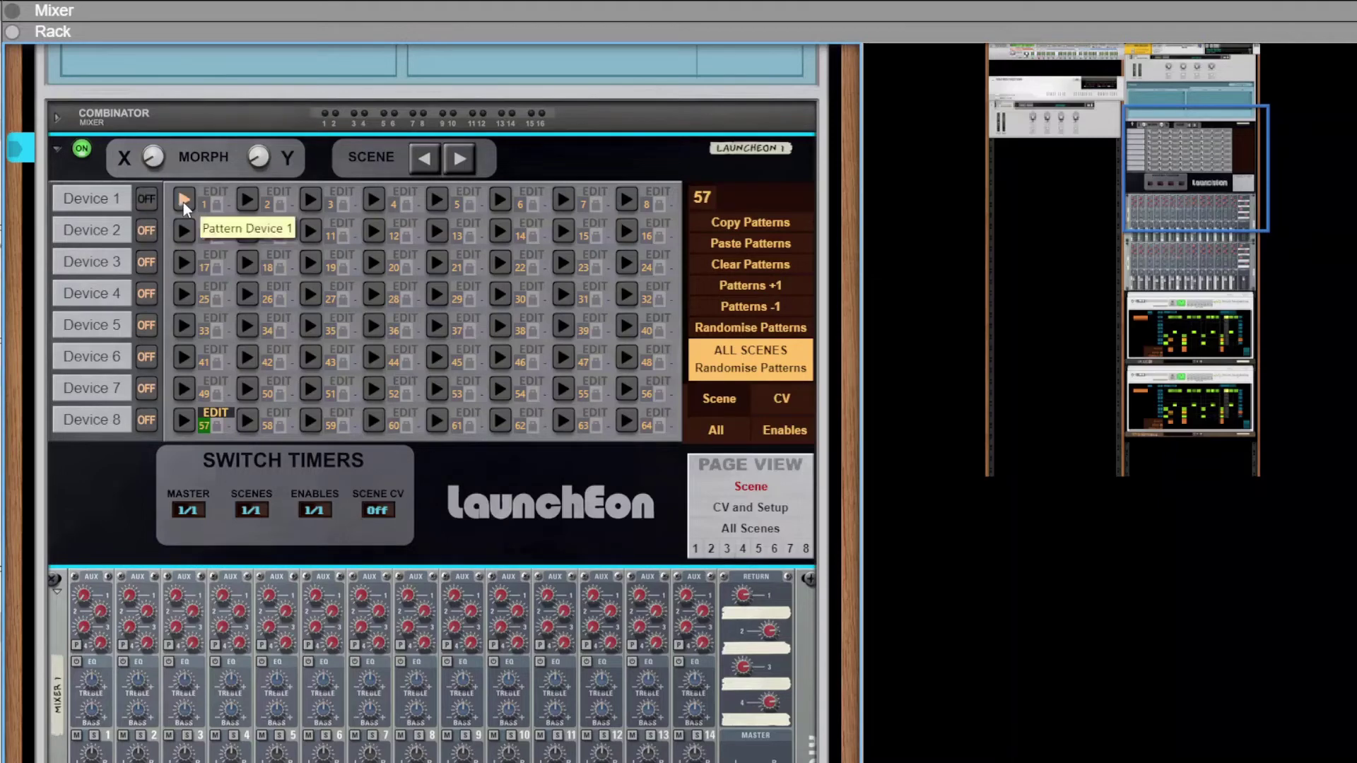
click(265, 426)
click(247, 199)
click(247, 231)
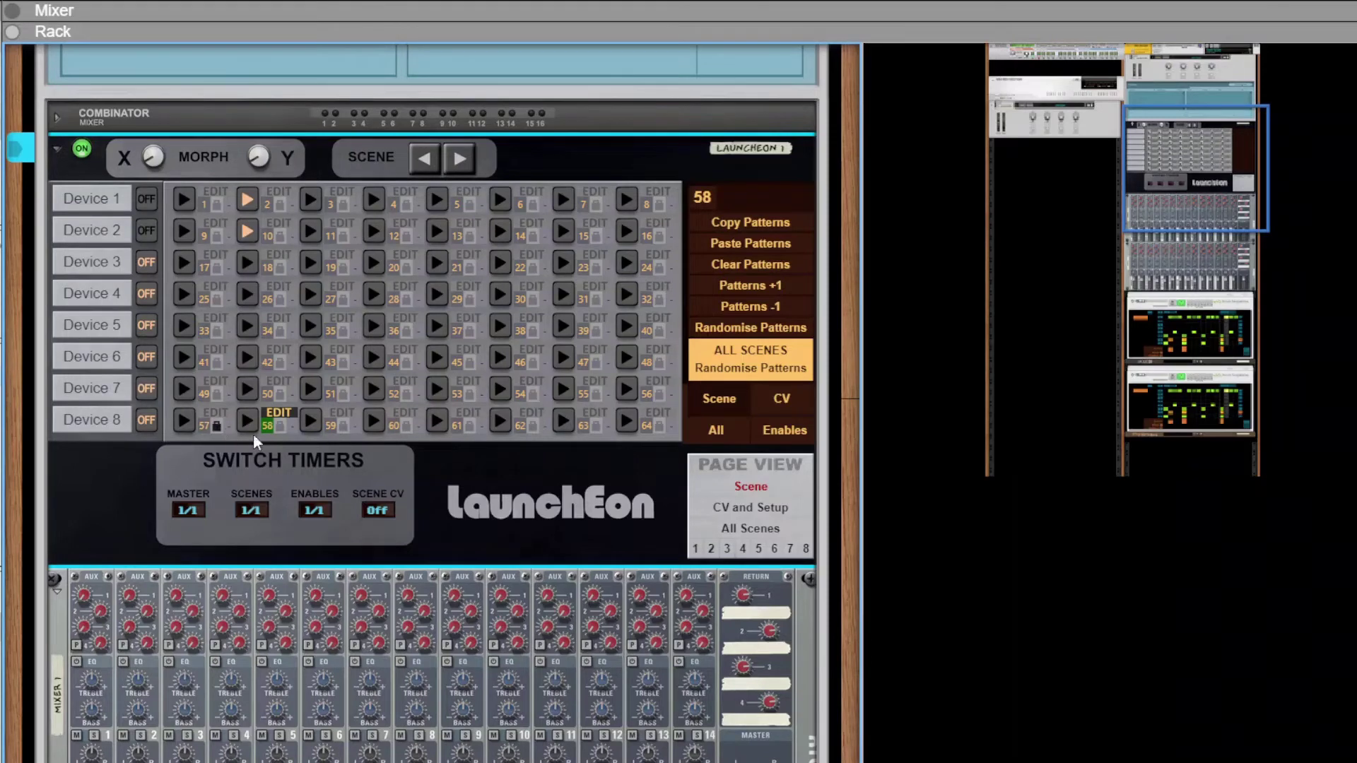
click(330, 424)
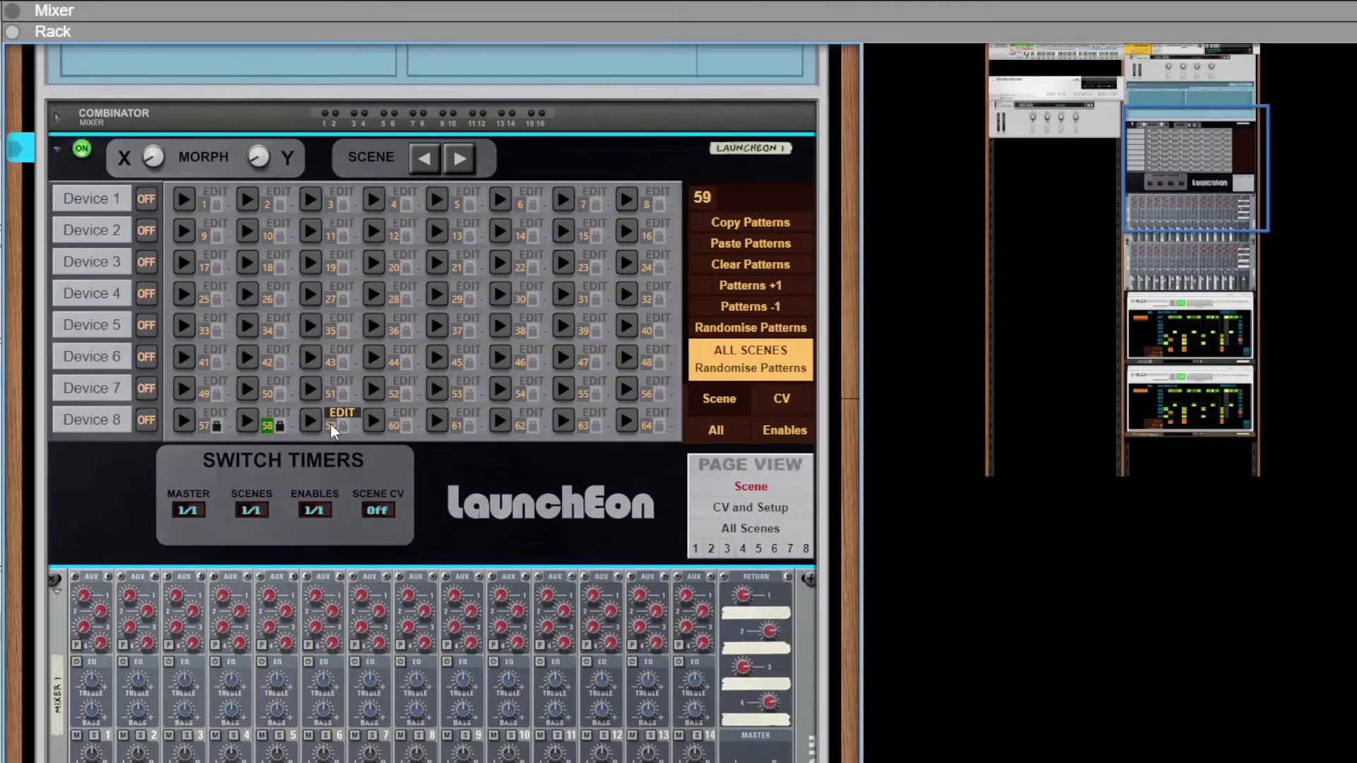
click(318, 200)
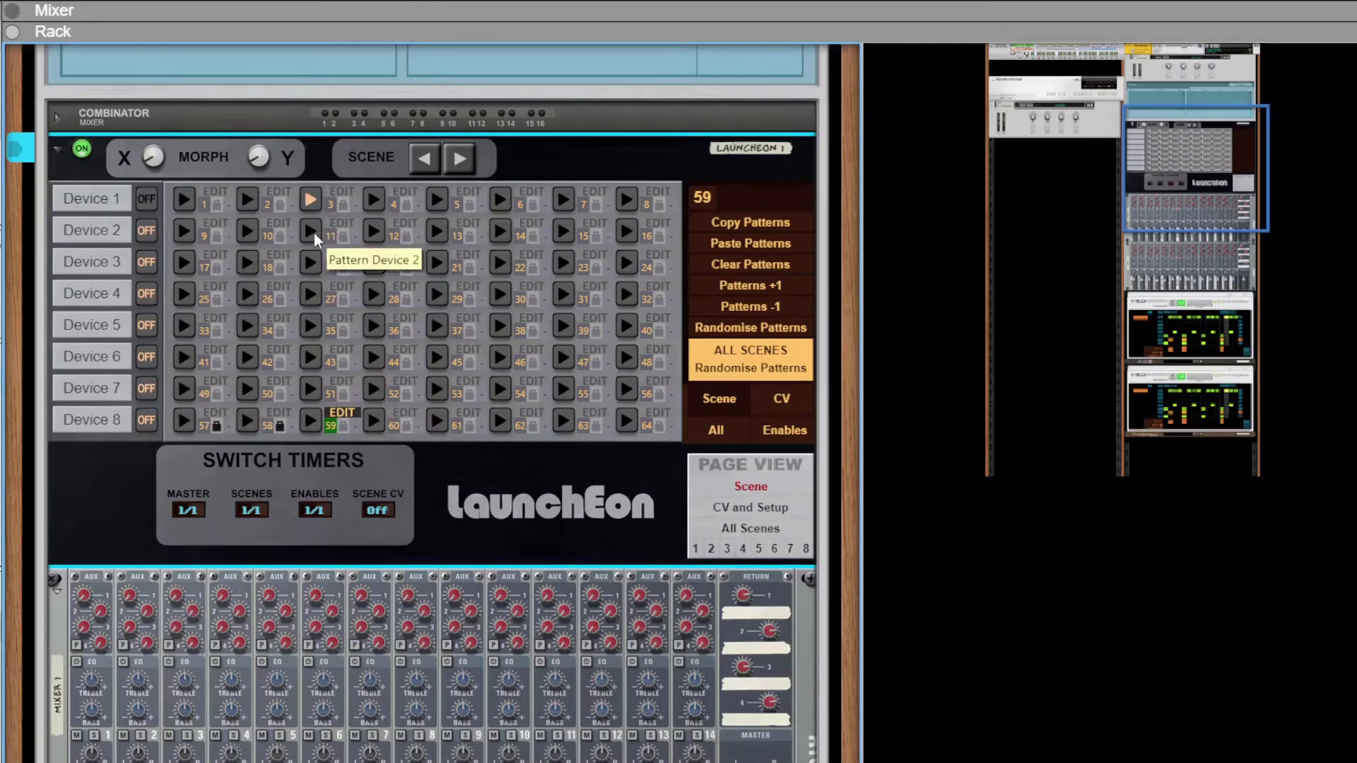
click(394, 425)
click(374, 201)
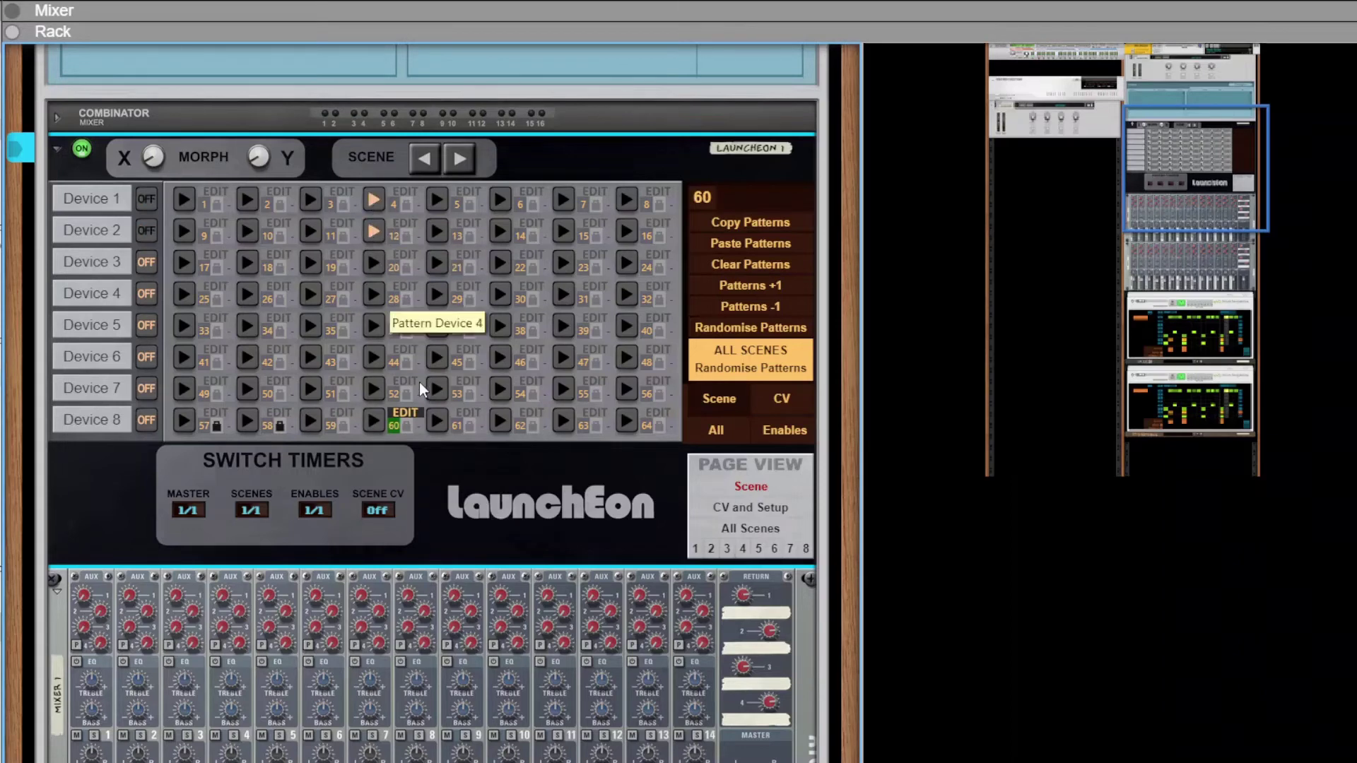
Lock scenes 61, 62, 63 and 64 against randomising.
click(456, 427)
click(438, 201)
click(439, 231)
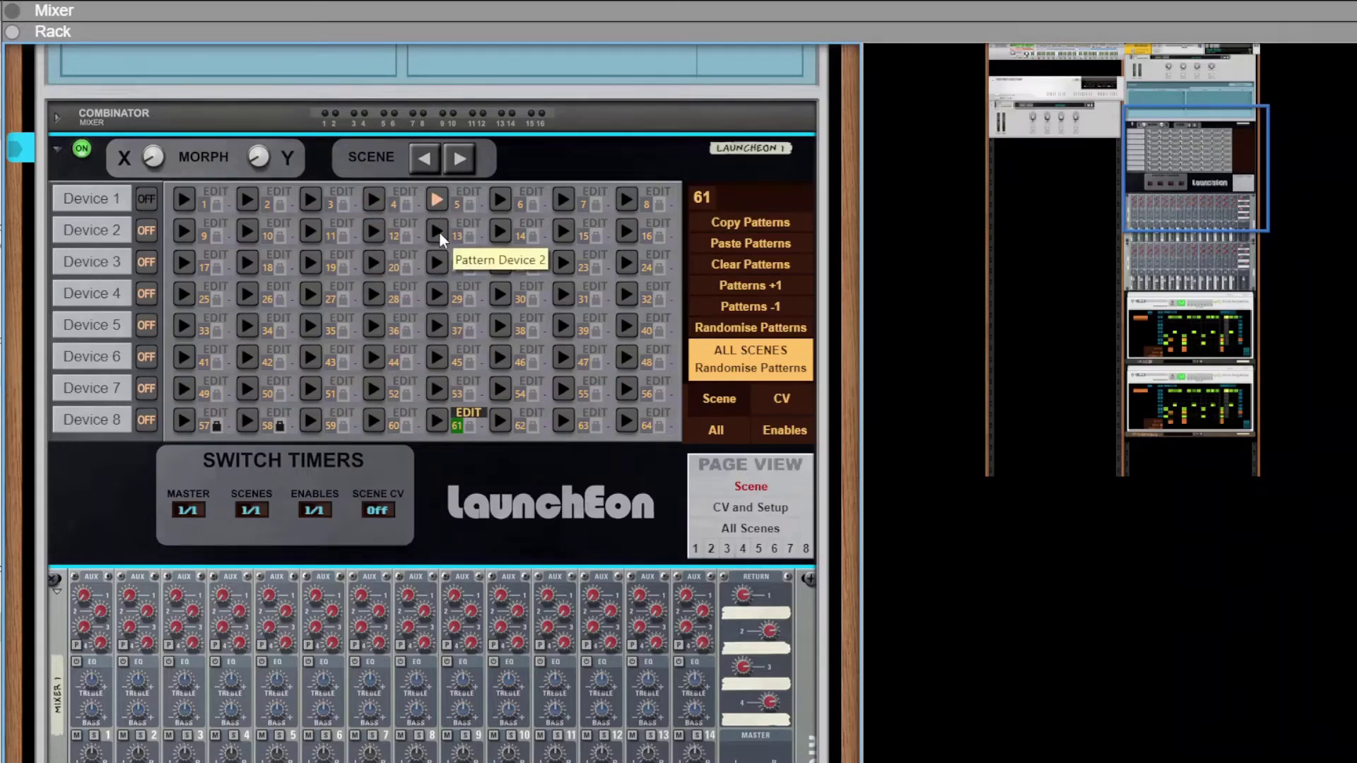
click(516, 427)
click(500, 200)
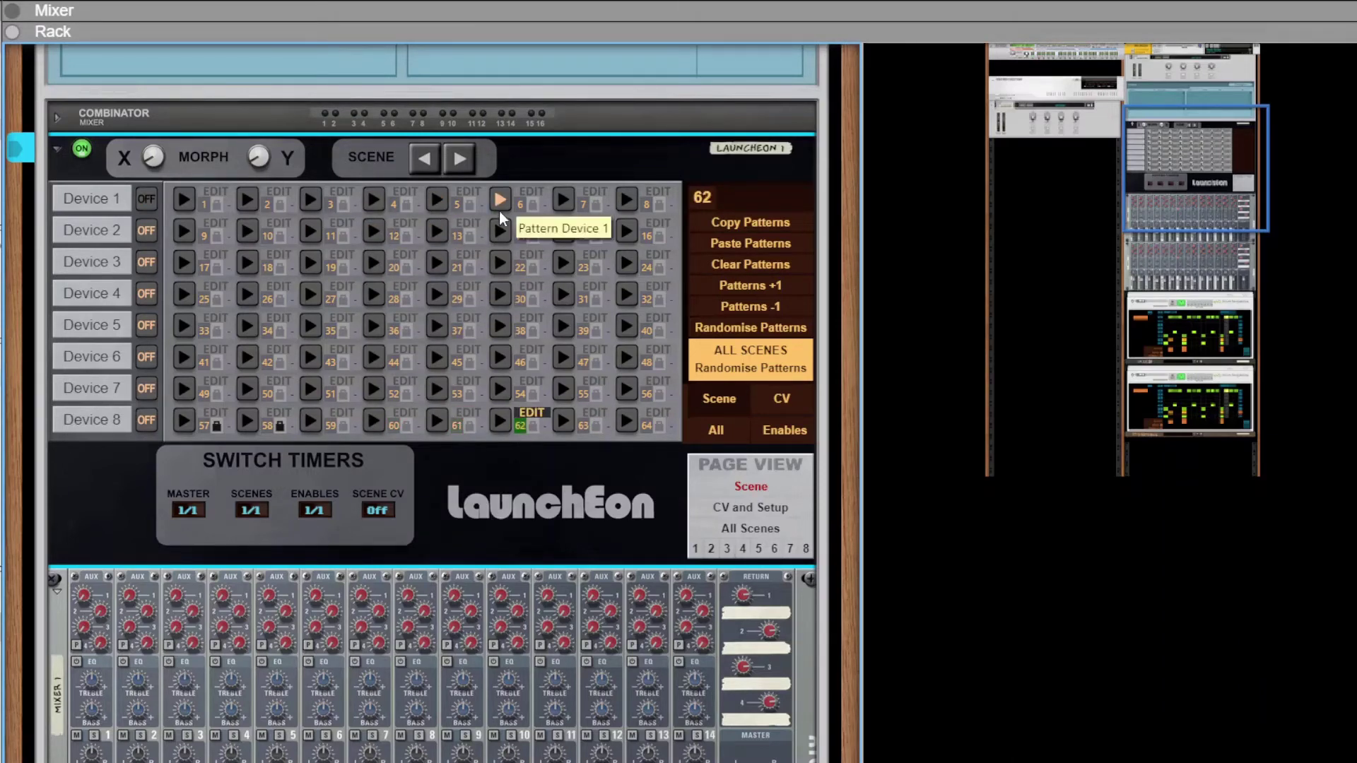
click(499, 231)
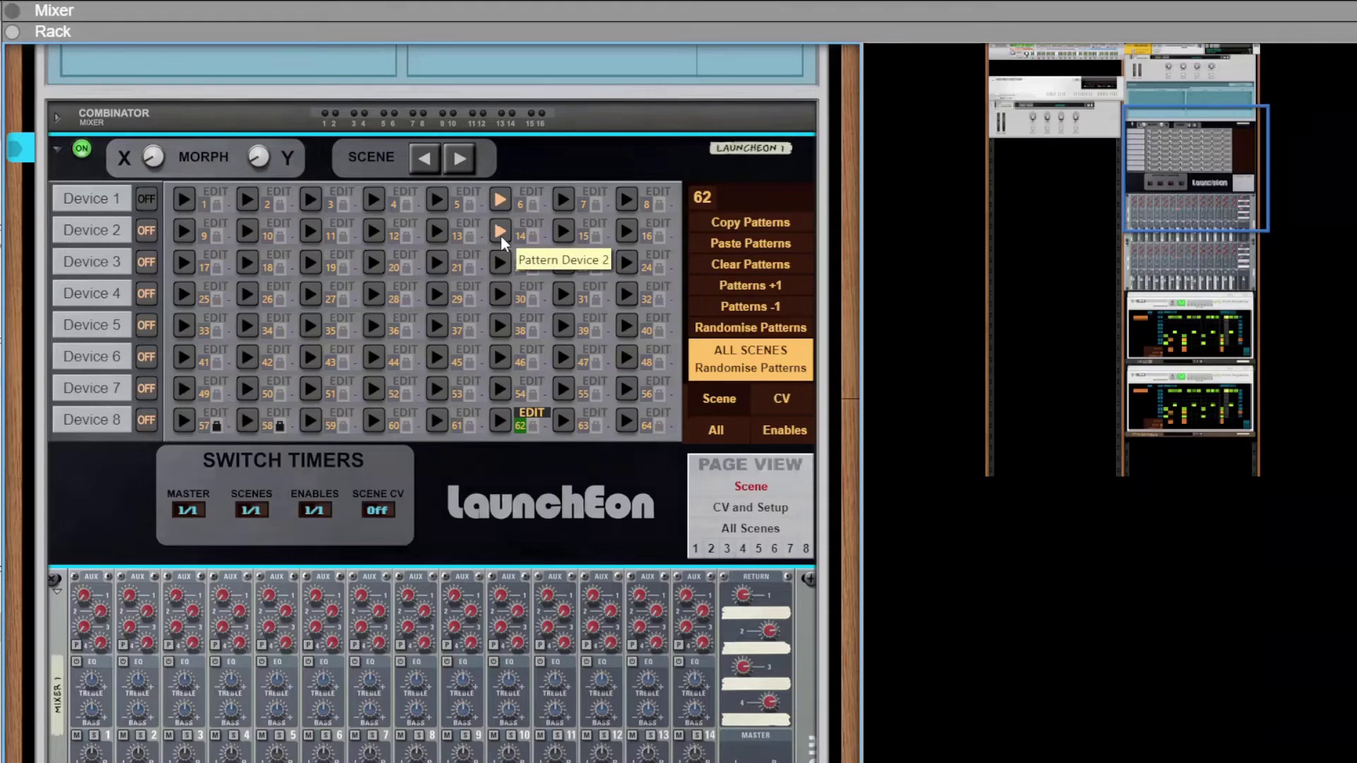
click(584, 425)
click(563, 201)
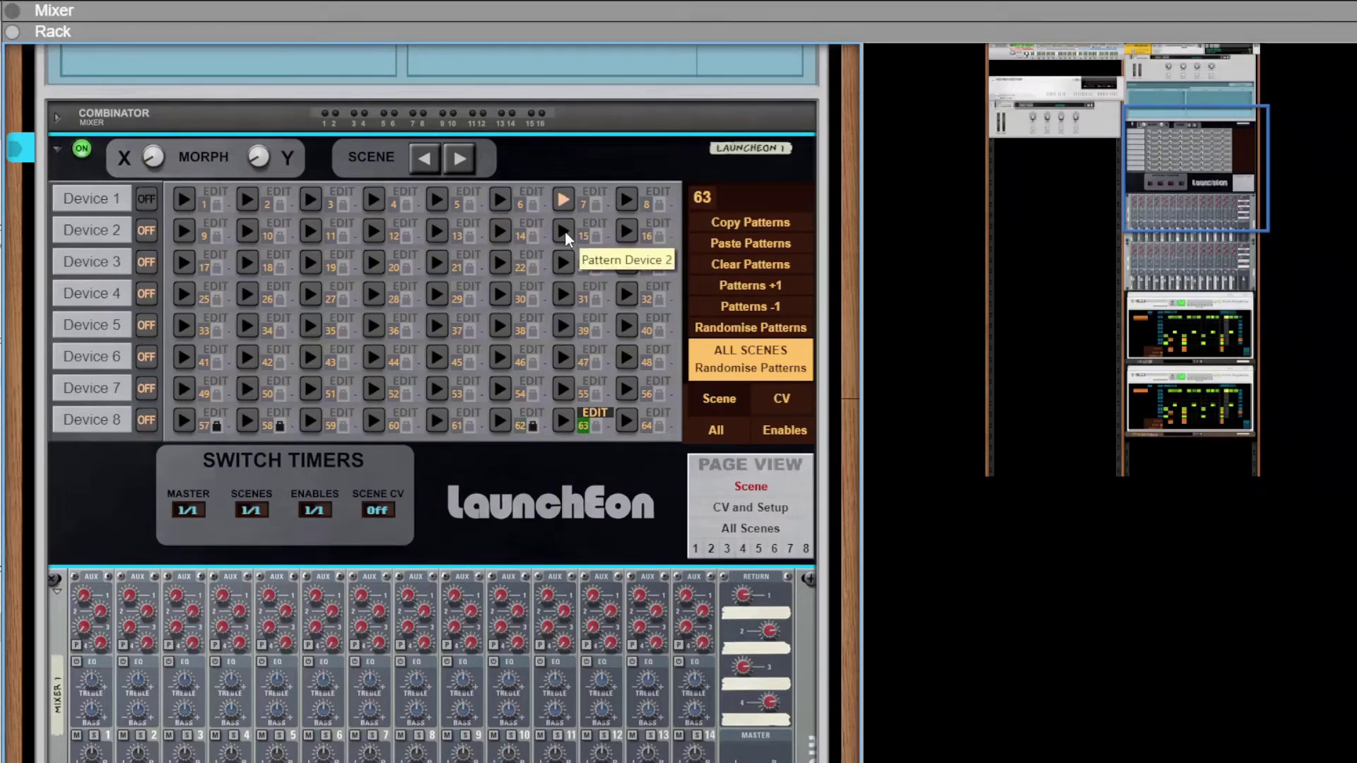
click(565, 230)
click(647, 429)
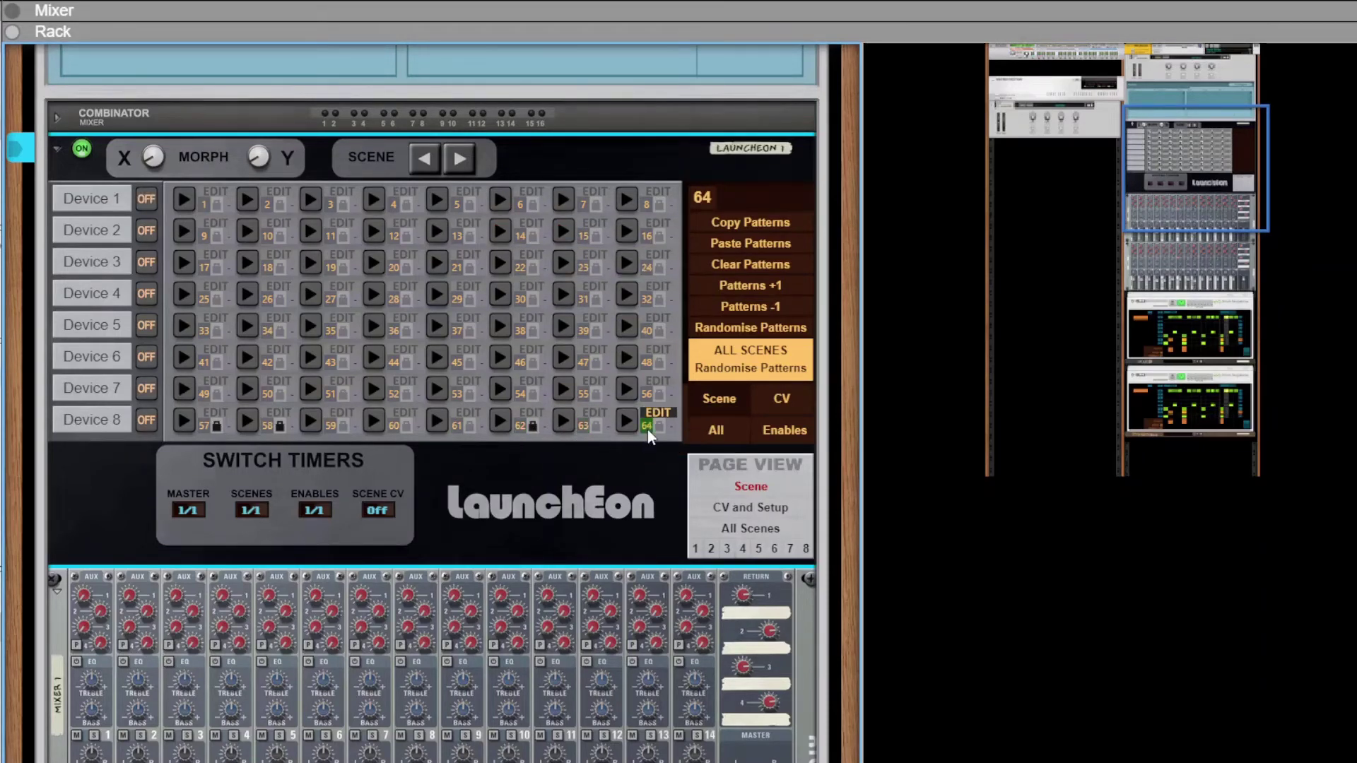
click(623, 200)
click(622, 234)
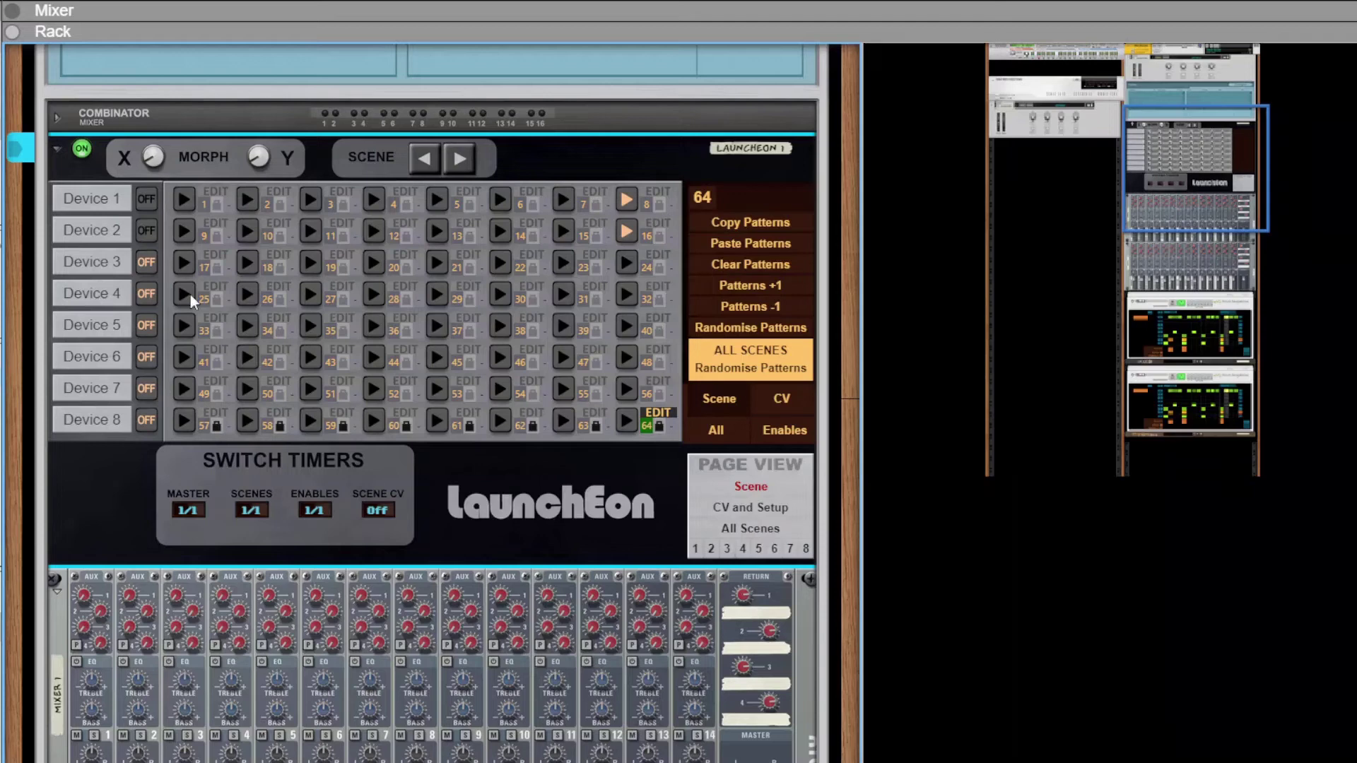
Edit LaunchEon scene 1 with Device 1 and Device 2 switched to Off.
click(205, 205)
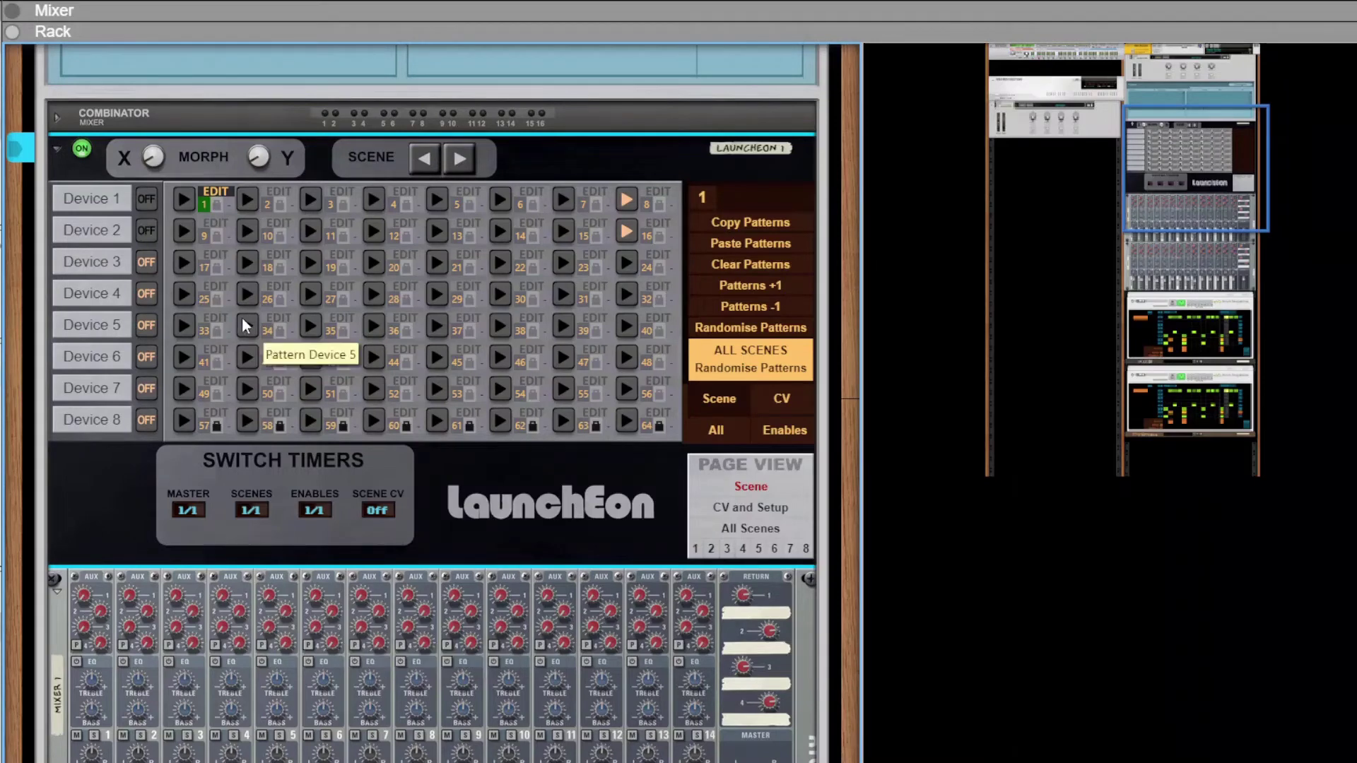
click(142, 201)
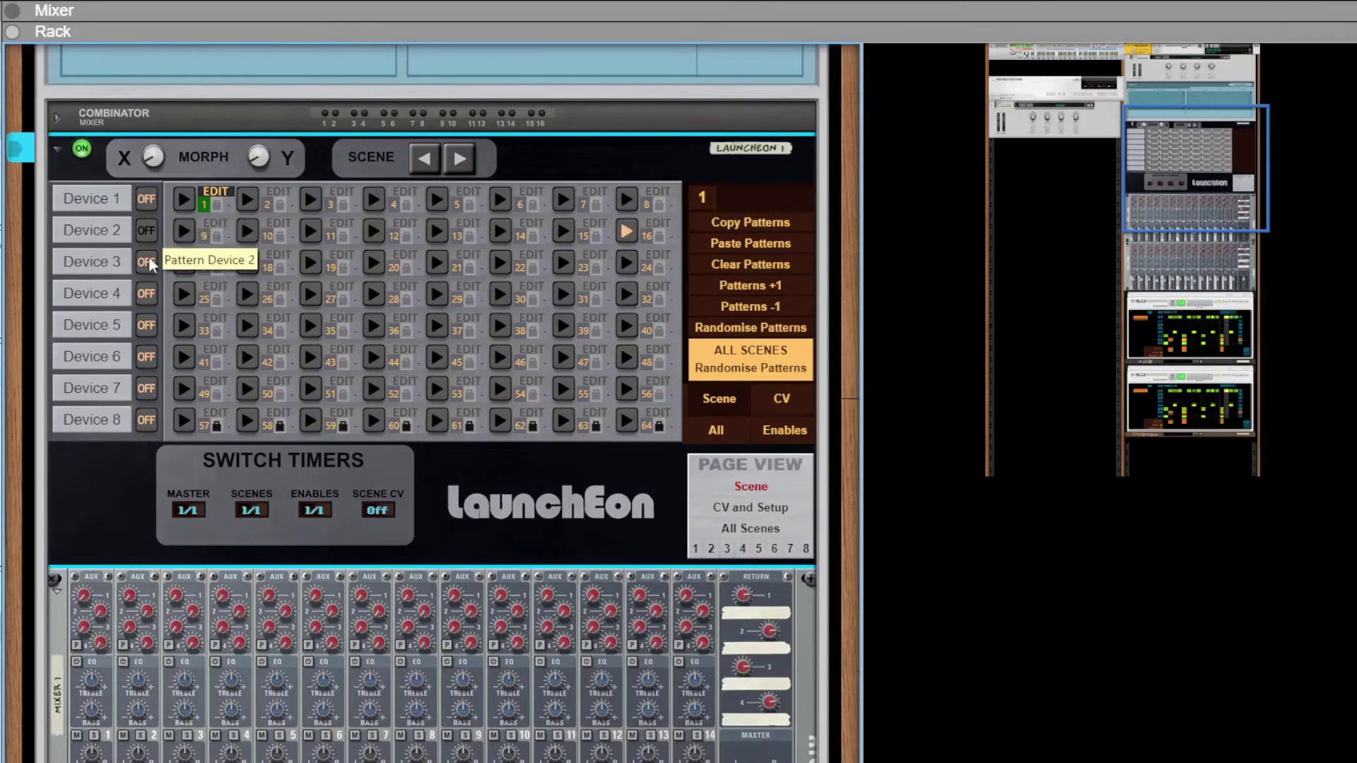
click(147, 232)
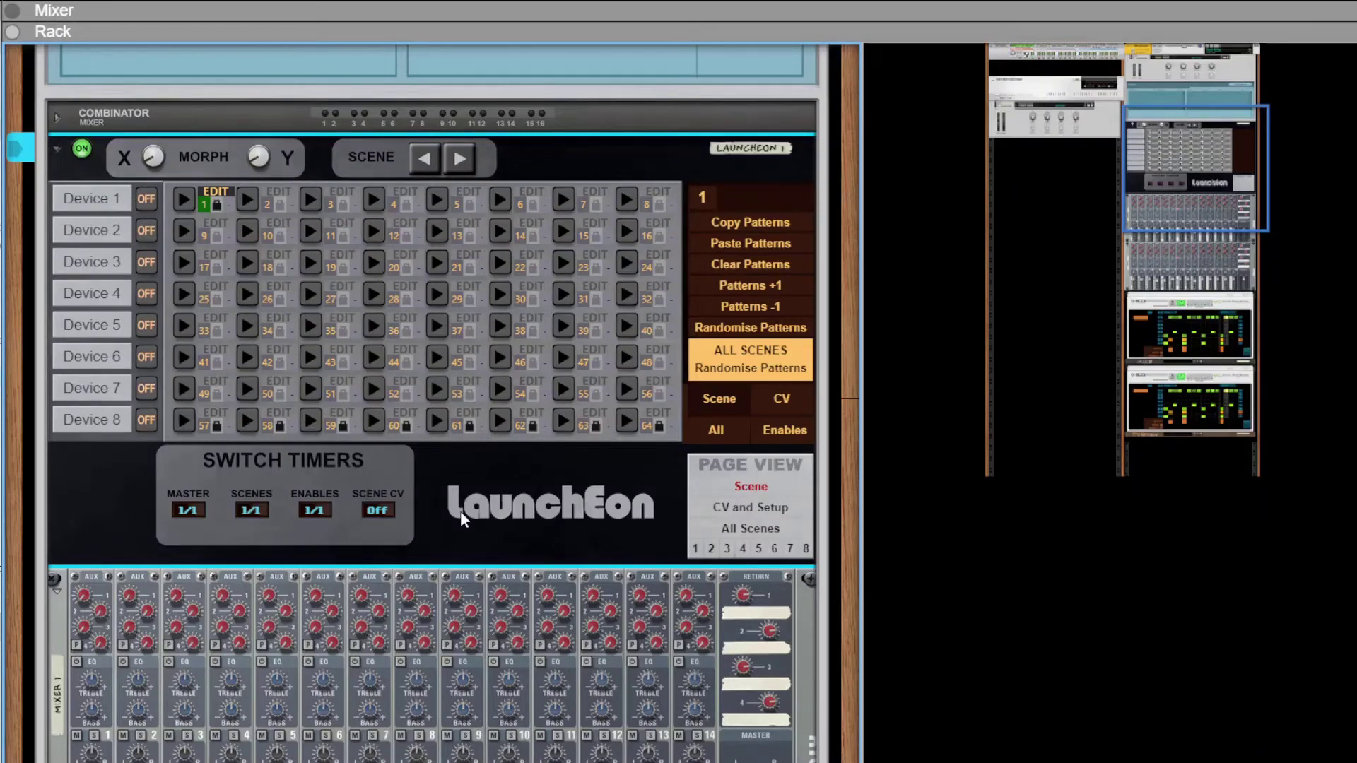
Randomise patterns in all unlocked LaunchEon scenes, then audition scene 35.
click(735, 354)
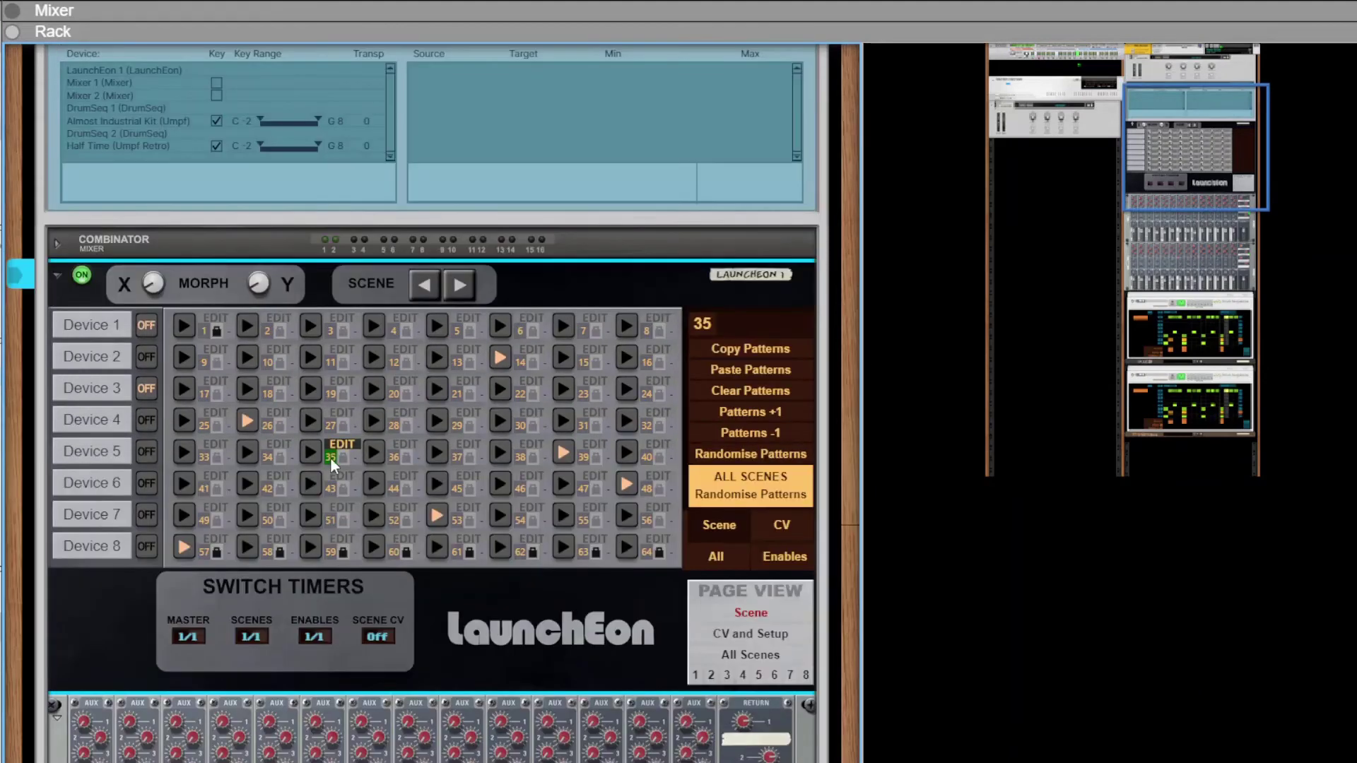
scroll(494, 495, up, 3)
click(331, 456)
Audition randomised scenes 28, 37, 31, 26, 37 again, and finally 38.
click(393, 423)
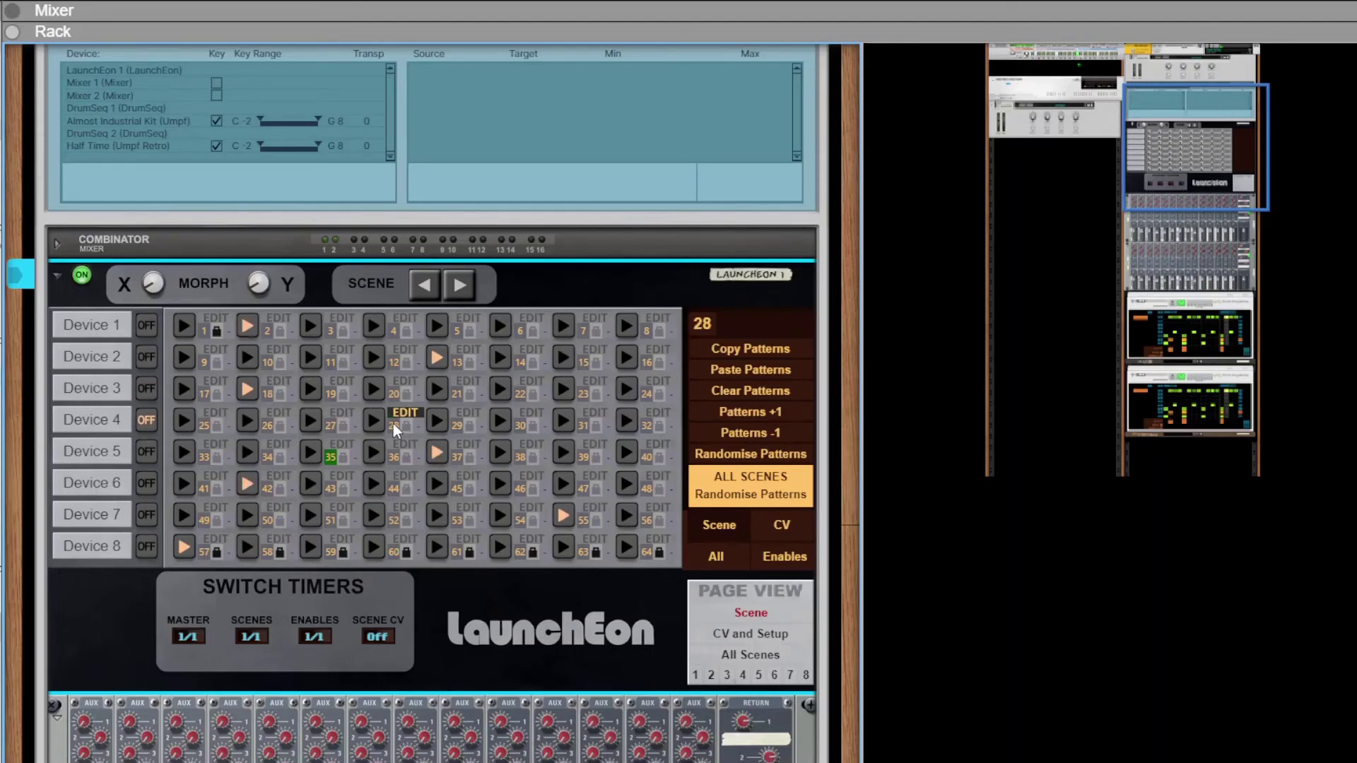
click(459, 457)
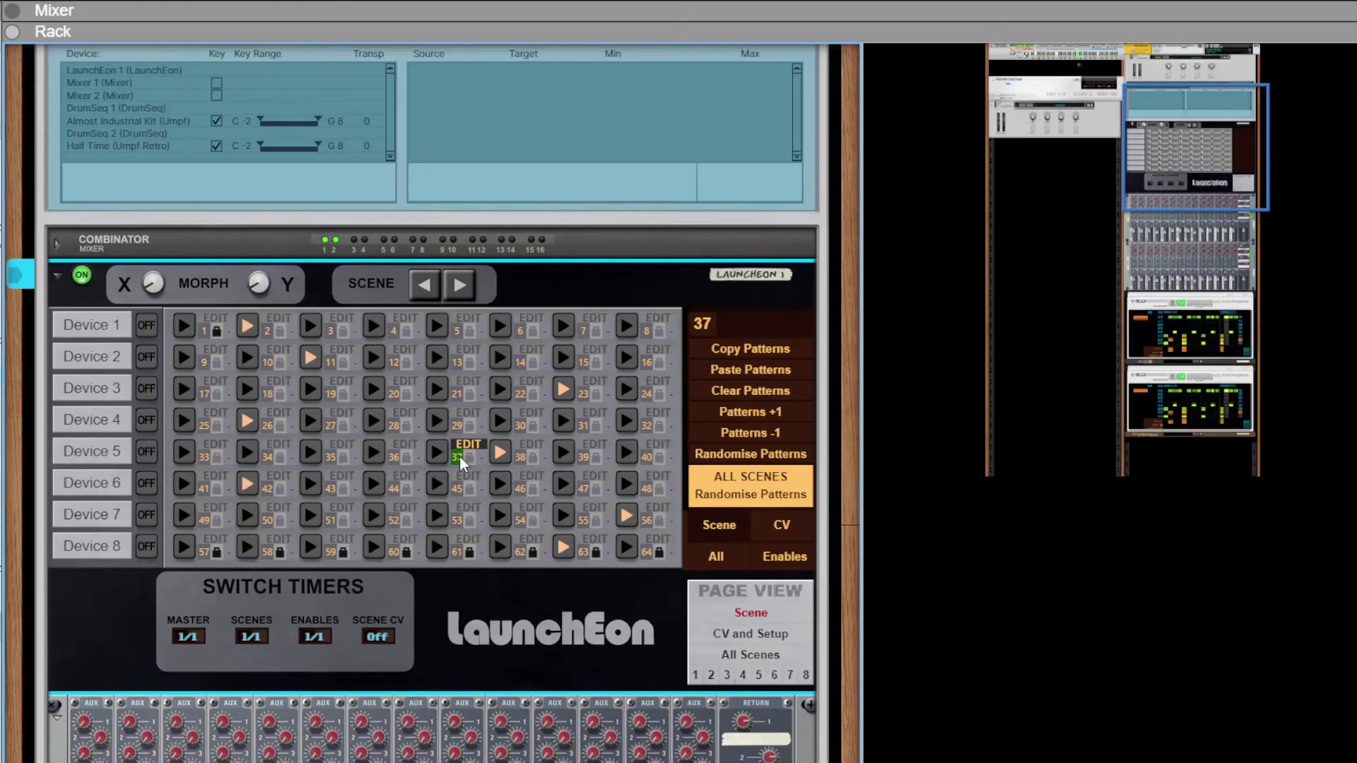
click(584, 428)
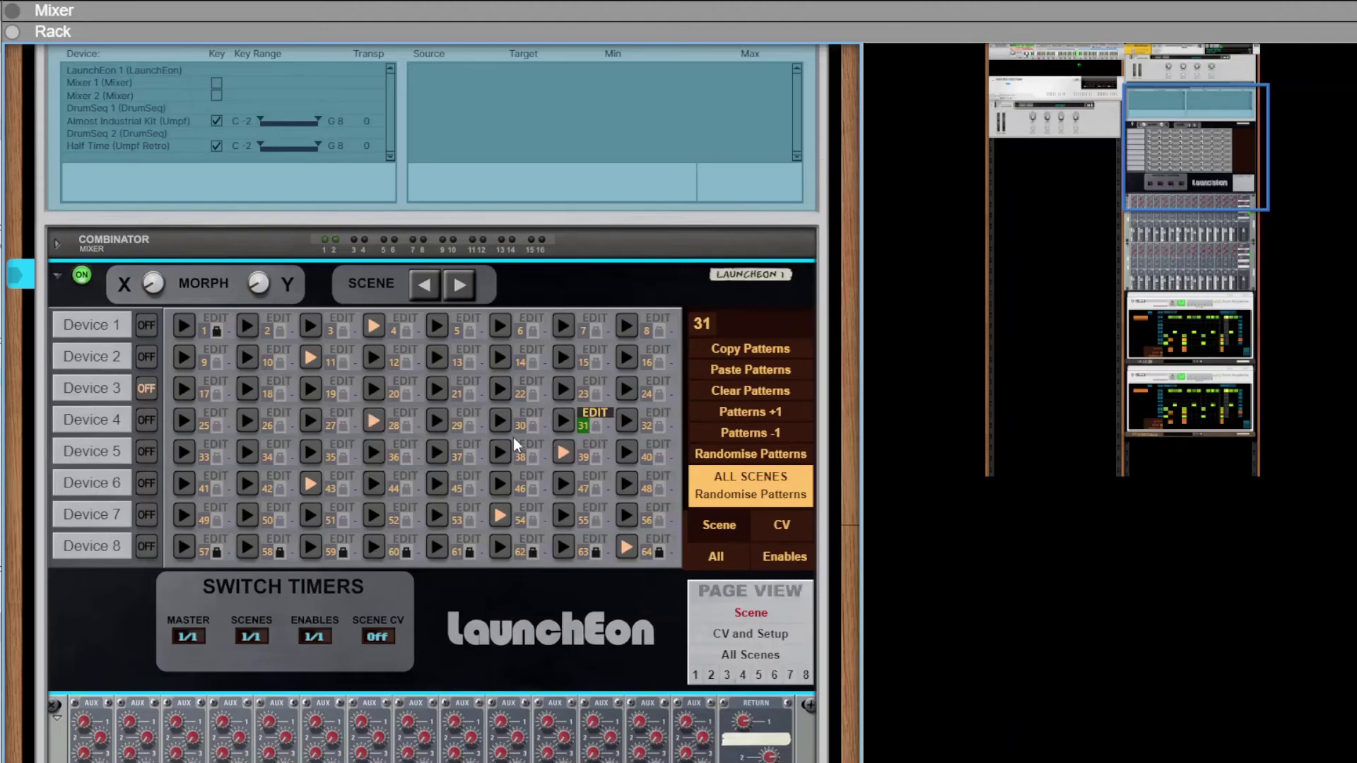
click(272, 427)
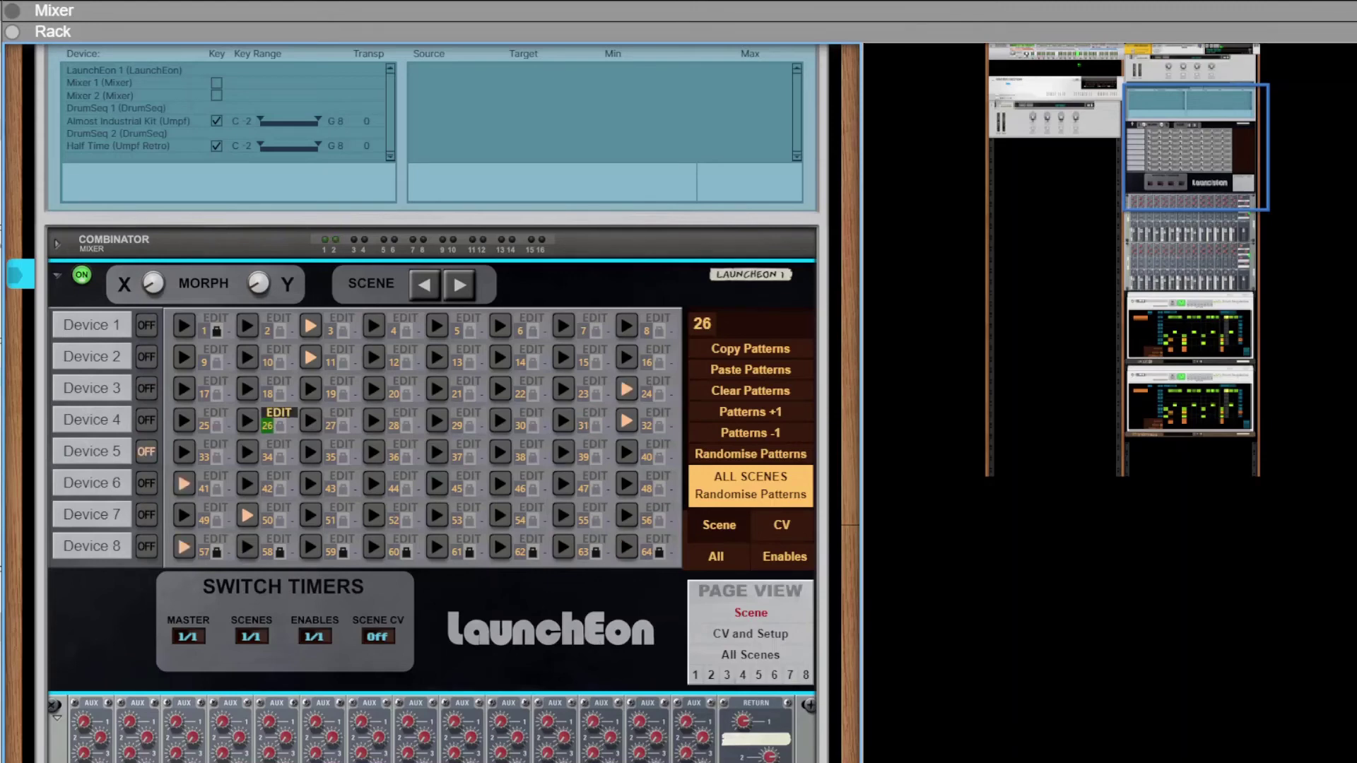
click(457, 458)
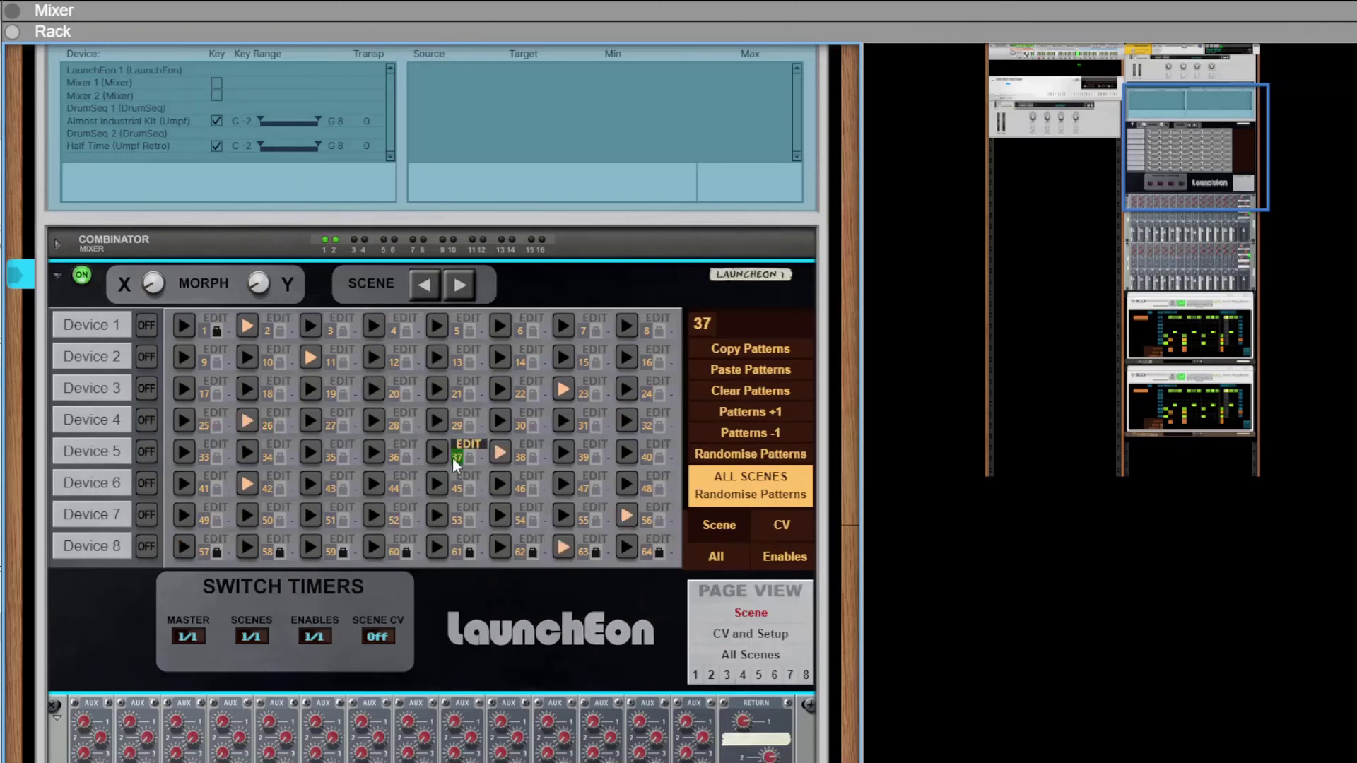
click(520, 456)
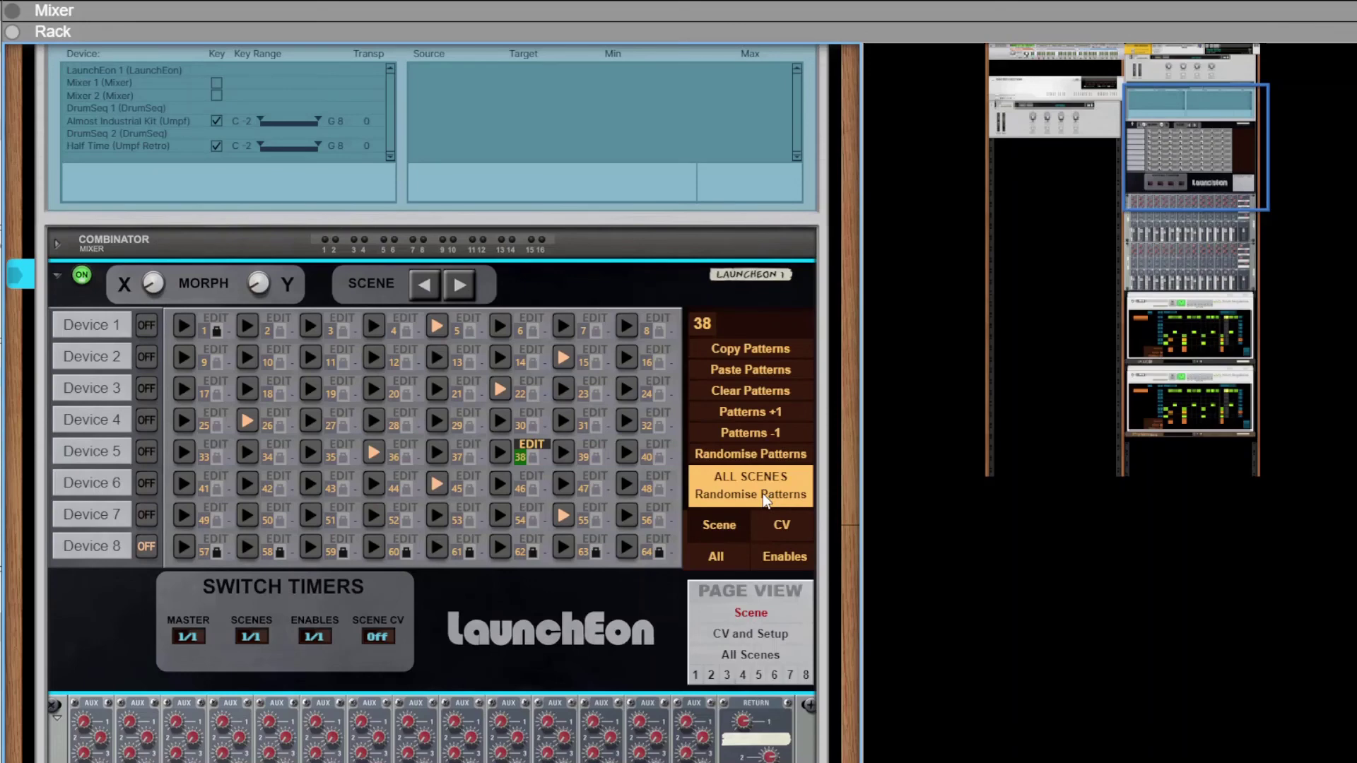
Switch LaunchEon's scene tools to CV, showing Copy, Paste, Clear and Randomise CV.
click(783, 526)
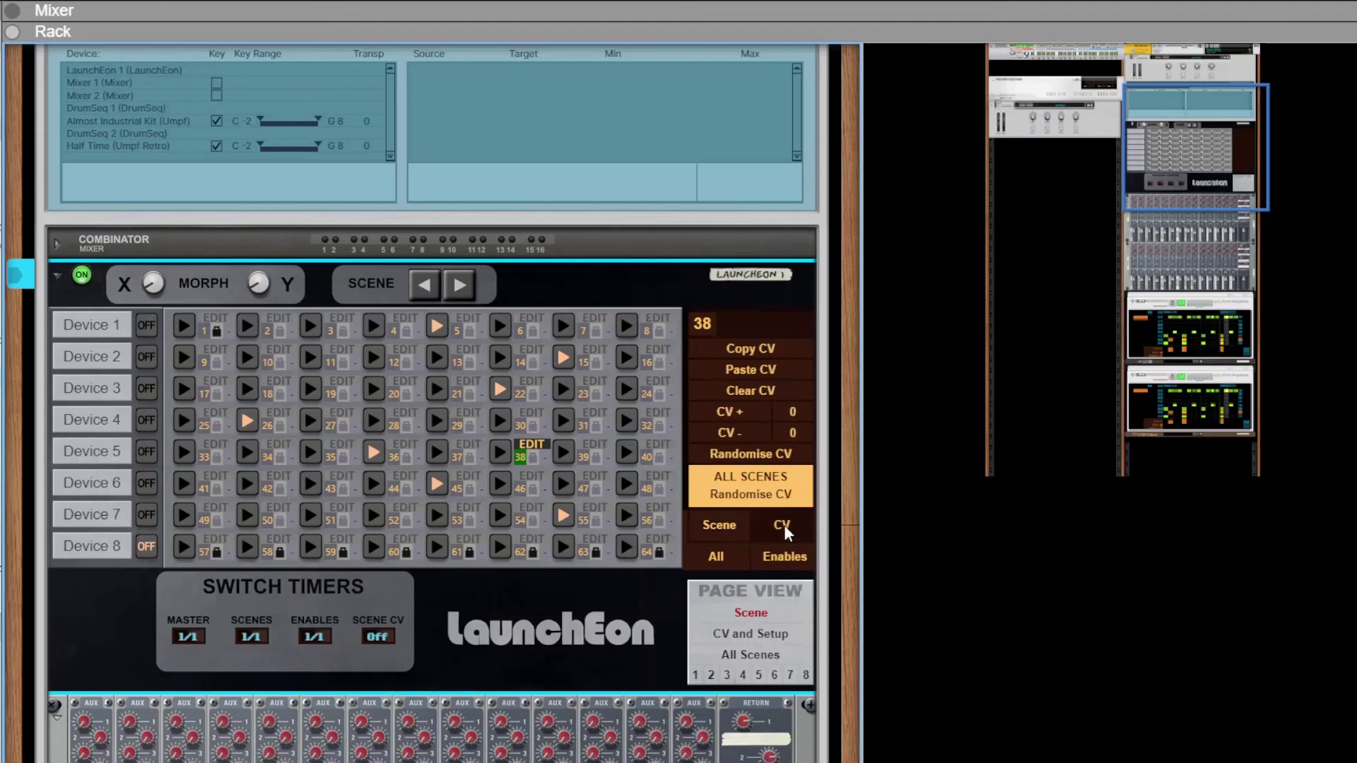